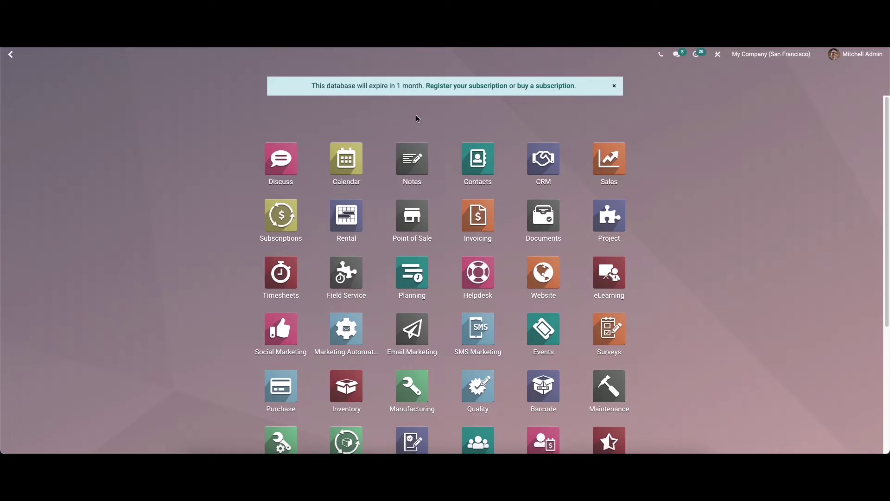
Step: Search the installed apps for "app" and open Appraisals
{"action": "type", "text": "a"}
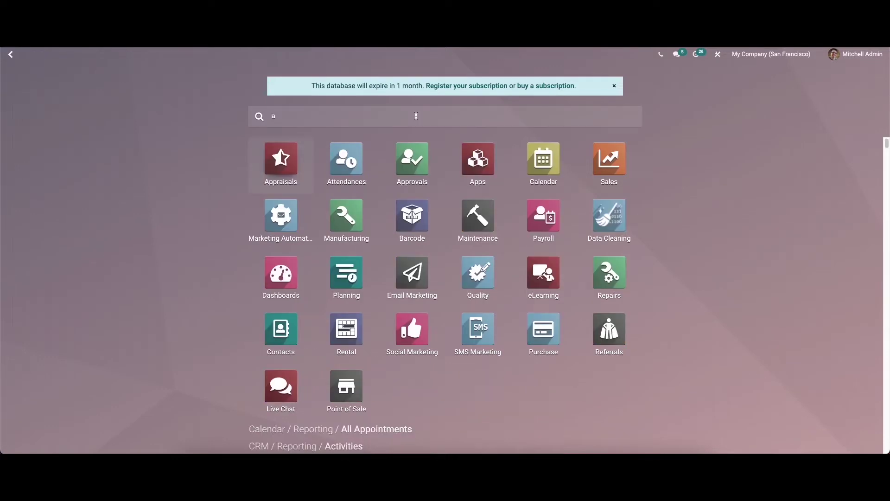
{"action": "type", "text": "pp"}
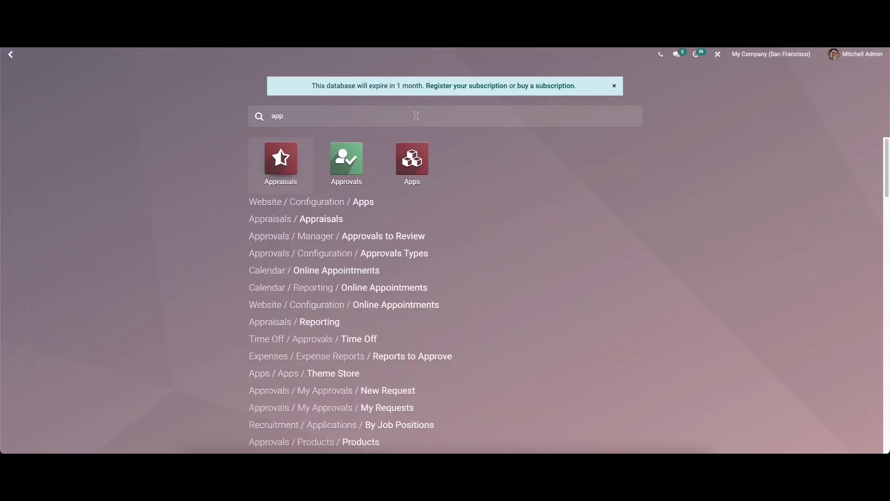
{"action": "left_click", "coordinate": [298, 165]}
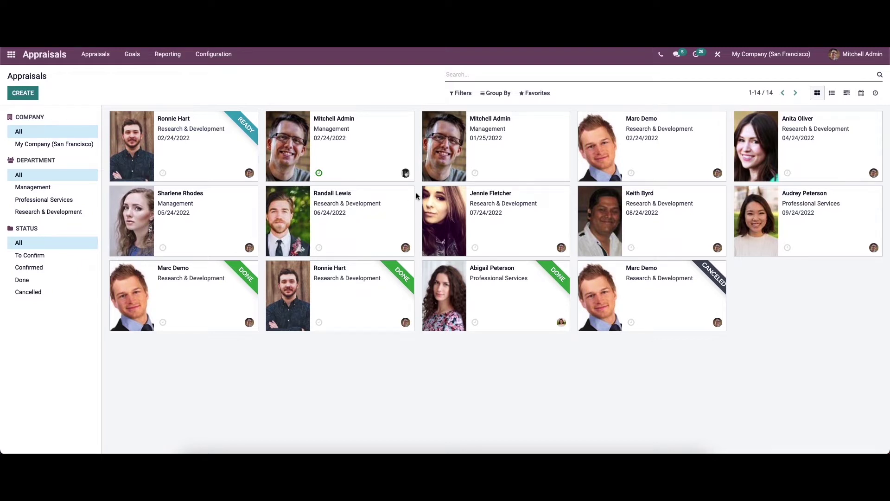
Step: Look through the appraisals in the list, Gantt and calendar views, and return to the Kanban view
{"action": "left_click", "coordinate": [818, 92]}
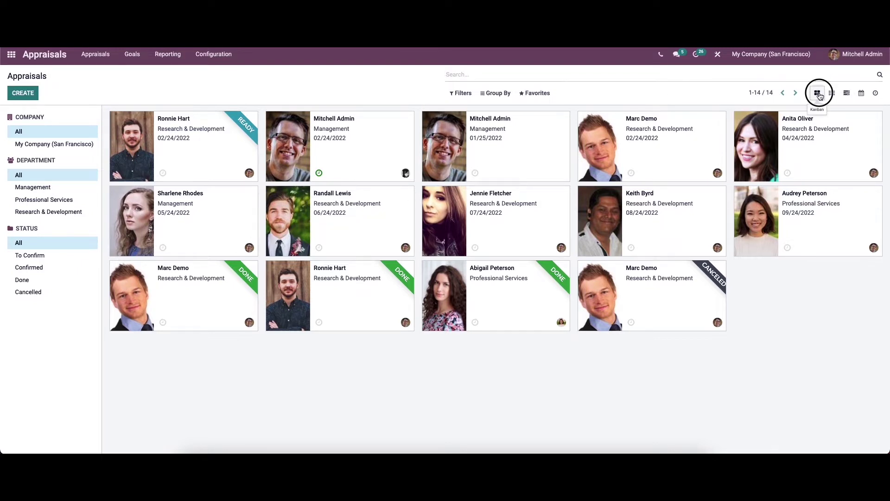
{"action": "left_click", "coordinate": [829, 92]}
{"action": "left_click", "coordinate": [846, 93]}
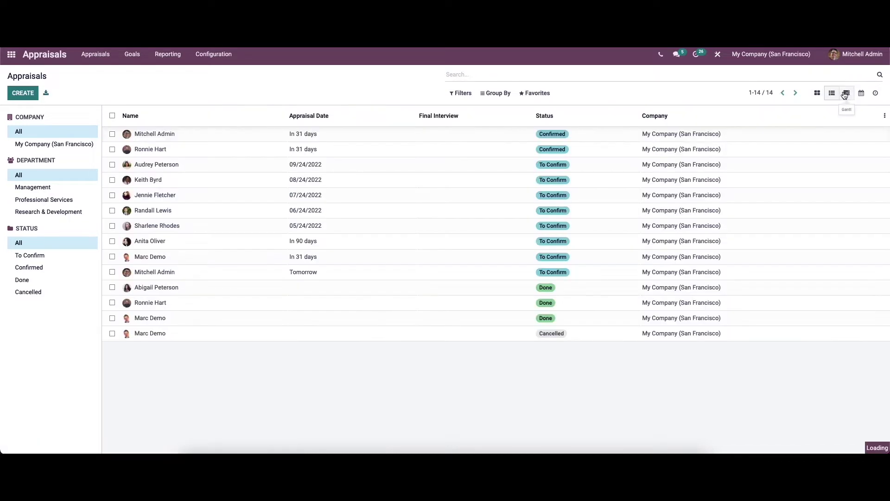
{"action": "left_click", "coordinate": [860, 92]}
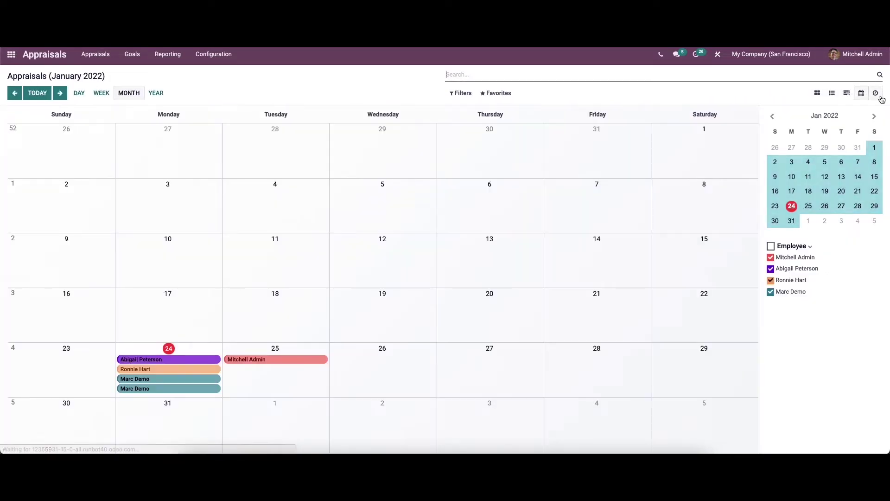
{"action": "left_click", "coordinate": [816, 94]}
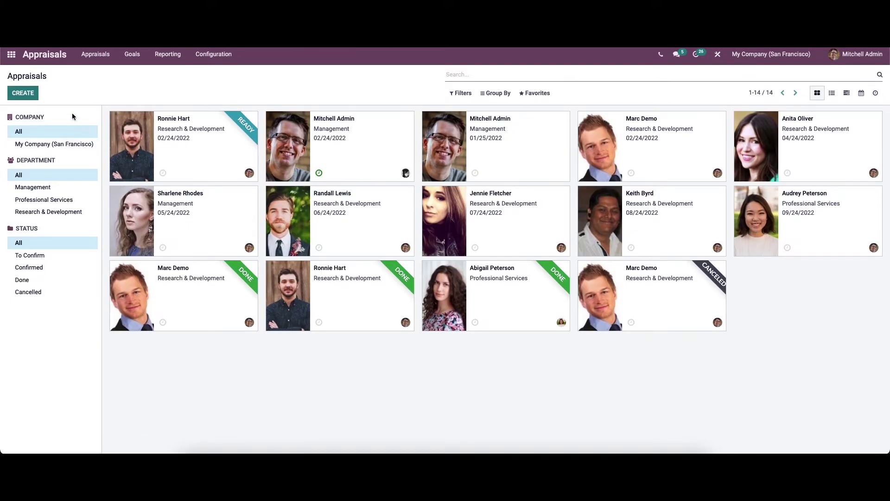
Step: Filter the appraisals by My Company (San Francisco) and go through the Management, Professional Services and Research & Development departments
{"action": "left_click", "coordinate": [56, 144]}
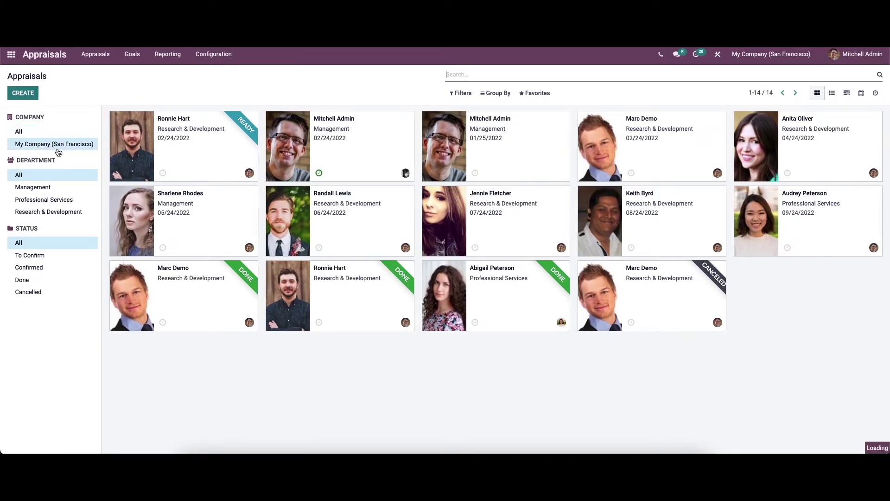
{"action": "left_click", "coordinate": [49, 187]}
{"action": "left_click", "coordinate": [48, 200]}
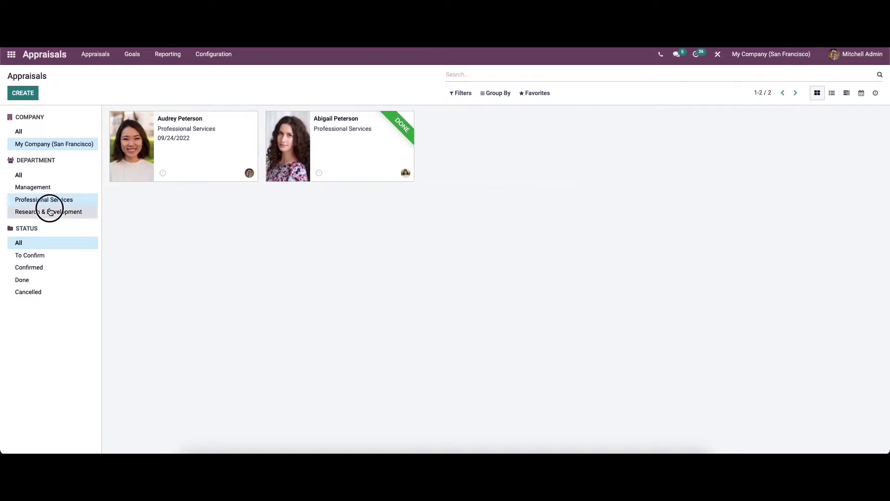
{"action": "left_click", "coordinate": [50, 211]}
Step: Go through the To Confirm, Confirmed and Done appraisals, and reset the status, department and company filters to All
{"action": "left_click", "coordinate": [31, 255]}
{"action": "left_click", "coordinate": [29, 267]}
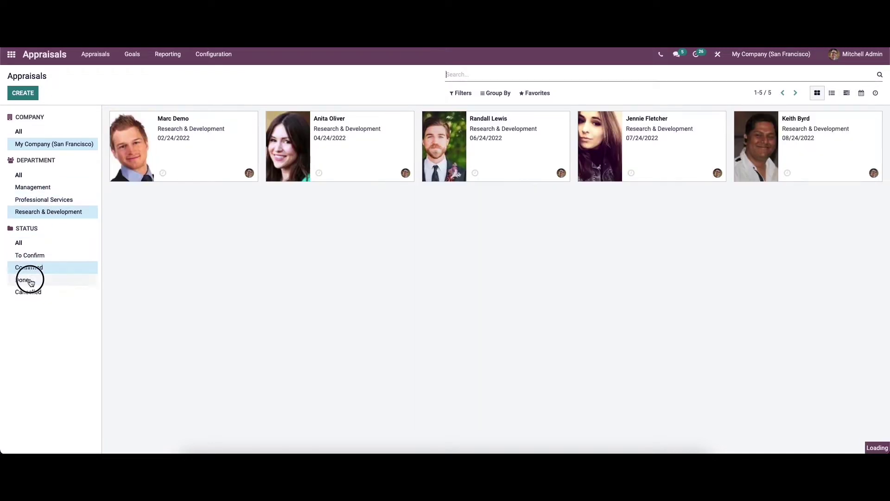
{"action": "left_click", "coordinate": [24, 279]}
{"action": "left_click", "coordinate": [31, 267]}
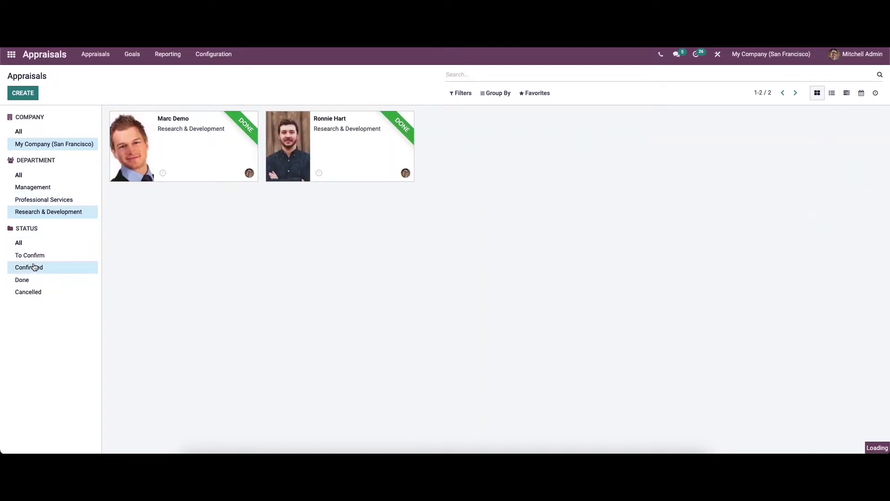
{"action": "left_click", "coordinate": [34, 255]}
{"action": "left_click", "coordinate": [34, 242]}
{"action": "left_click", "coordinate": [34, 175]}
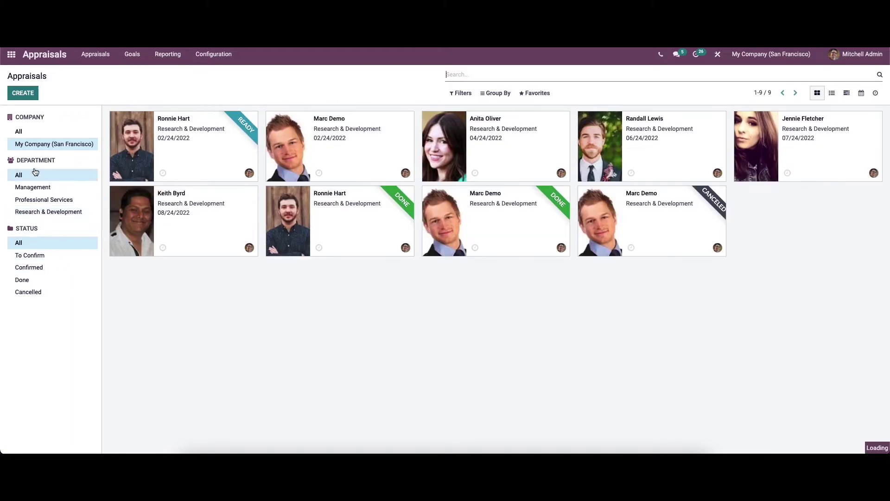
{"action": "left_click", "coordinate": [29, 132]}
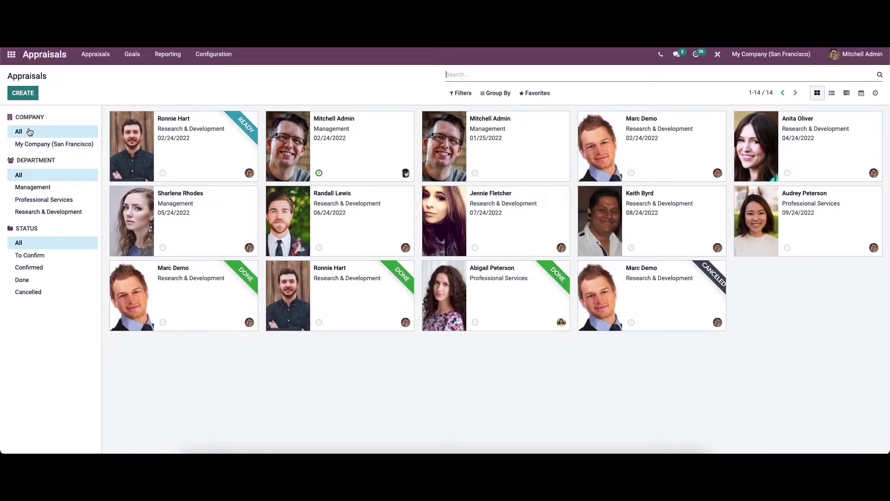
Step: Examine the filtering, grouping and favorites options available for the appraisals list, and close them without choosing any
{"action": "left_click", "coordinate": [458, 93]}
{"action": "left_click", "coordinate": [495, 93]}
{"action": "left_click", "coordinate": [522, 93]}
{"action": "left_click", "coordinate": [495, 93]}
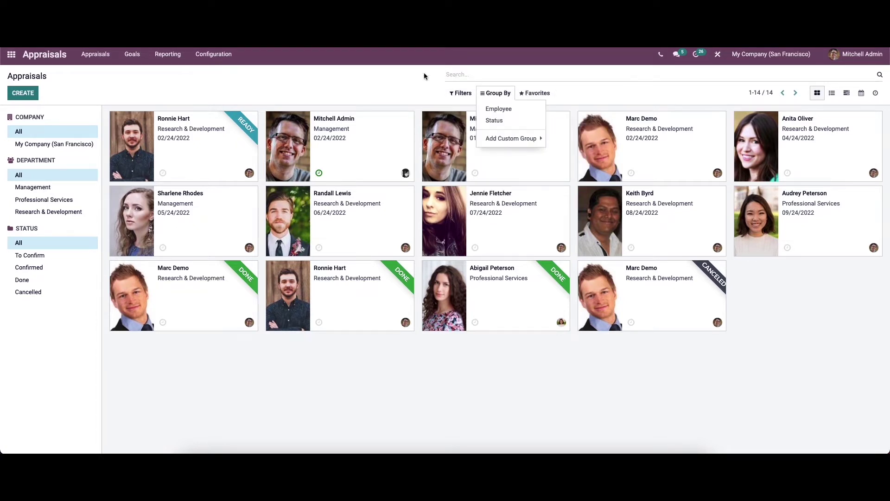
{"action": "left_click", "coordinate": [292, 89]}
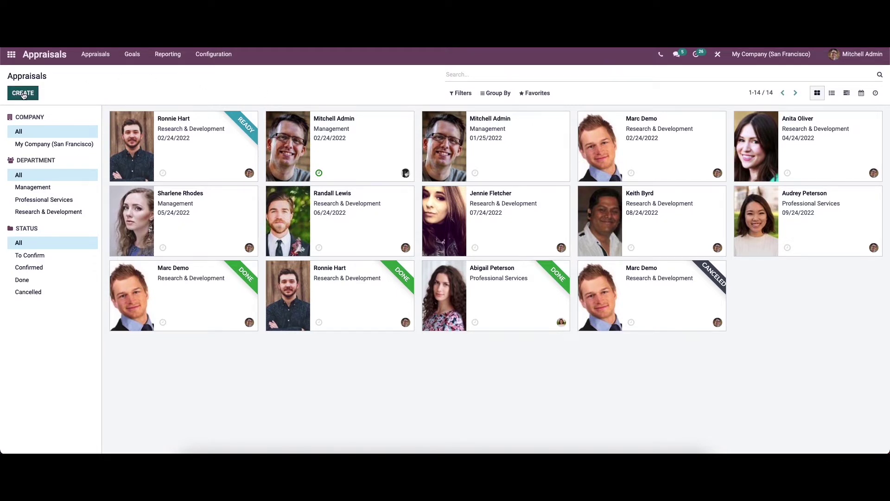
Step: Review the Appraisals settings and the default 360 Feedback survey template, and discard the template form unchanged
{"action": "left_click", "coordinate": [218, 54]}
{"action": "left_click", "coordinate": [224, 76]}
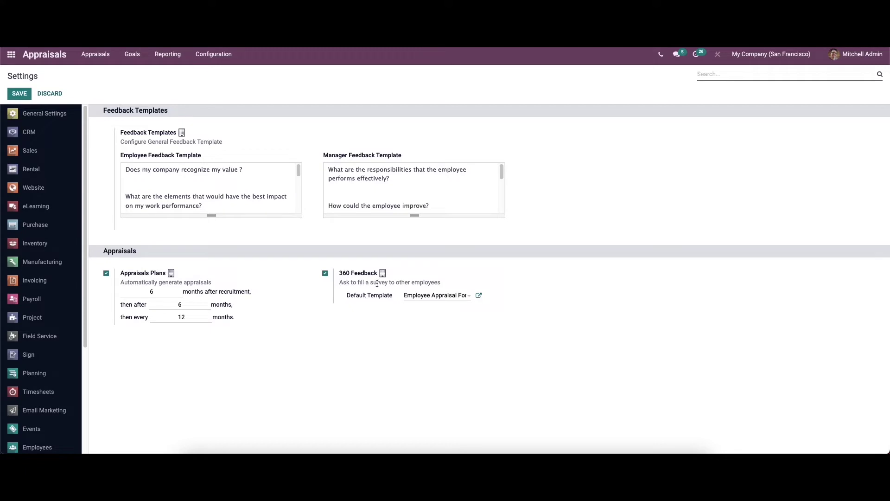
{"action": "left_click", "coordinate": [479, 296]}
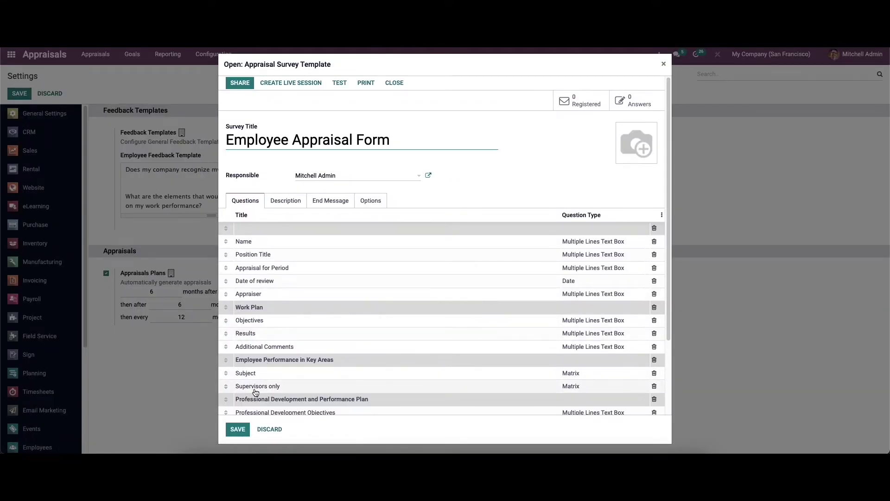
{"action": "left_click", "coordinate": [277, 429]}
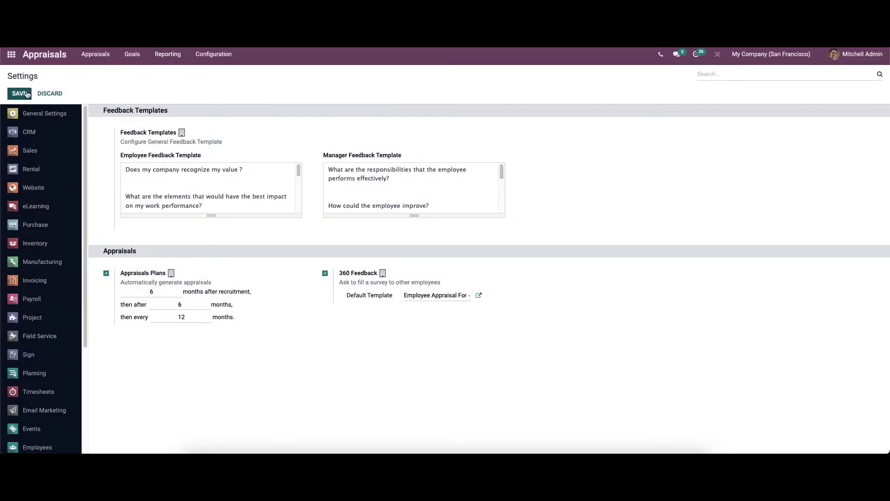
Step: Create a new appraisal for an employee from Professional Services and make the manager's feedback visible to the employee
{"action": "left_click", "coordinate": [96, 55]}
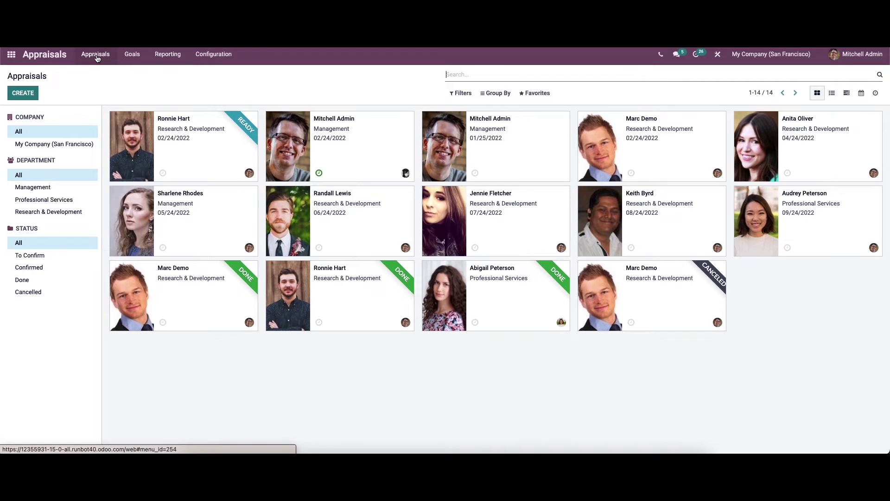
{"action": "left_click", "coordinate": [23, 93]}
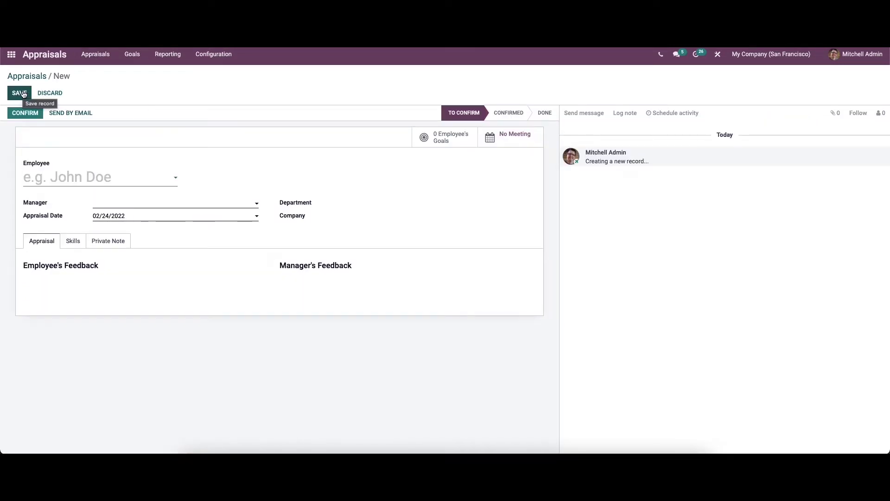
{"action": "left_click", "coordinate": [64, 178]}
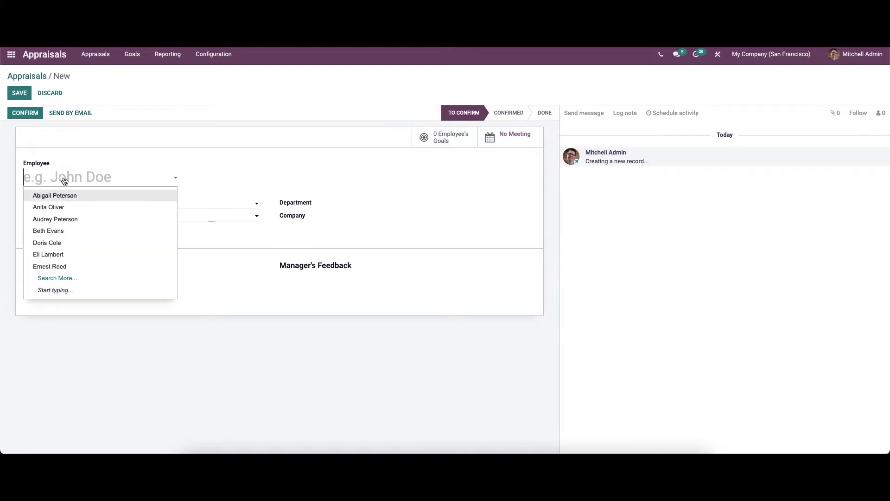
{"action": "left_click", "coordinate": [70, 216]}
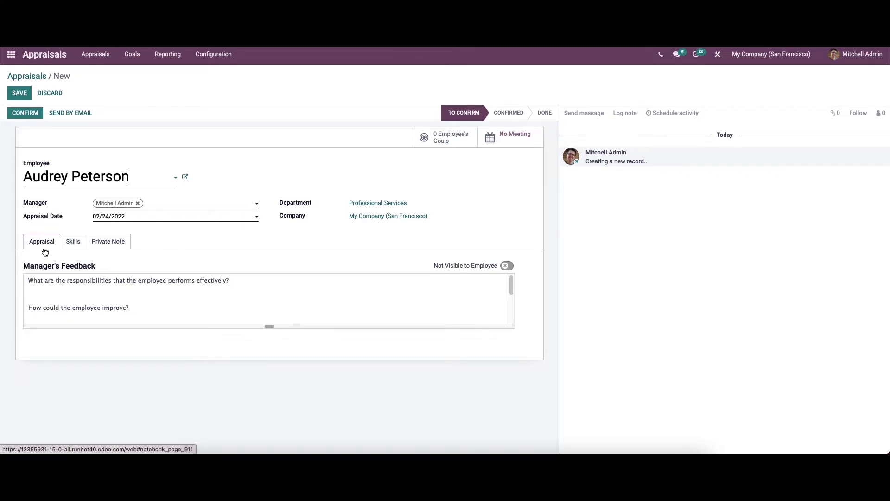
{"action": "left_click", "coordinate": [507, 266]}
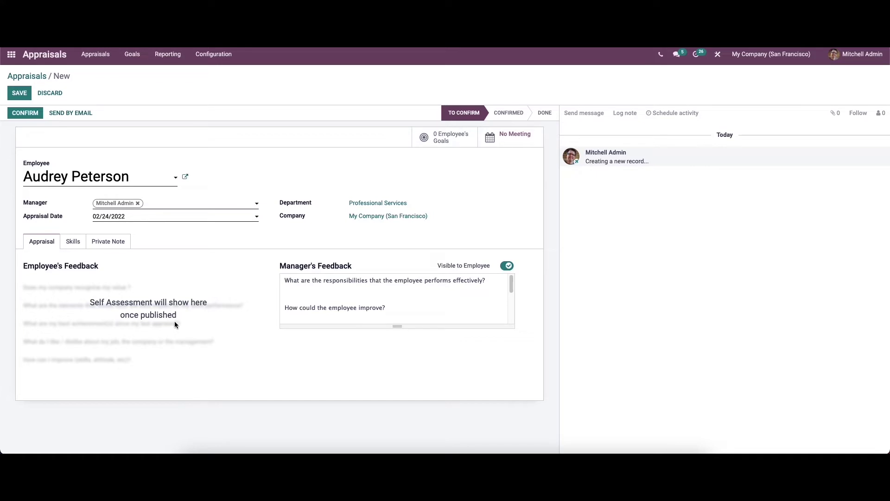
Step: Check the Skills and Private Note sections of the new appraisal and confirm it
{"action": "left_click", "coordinate": [84, 245]}
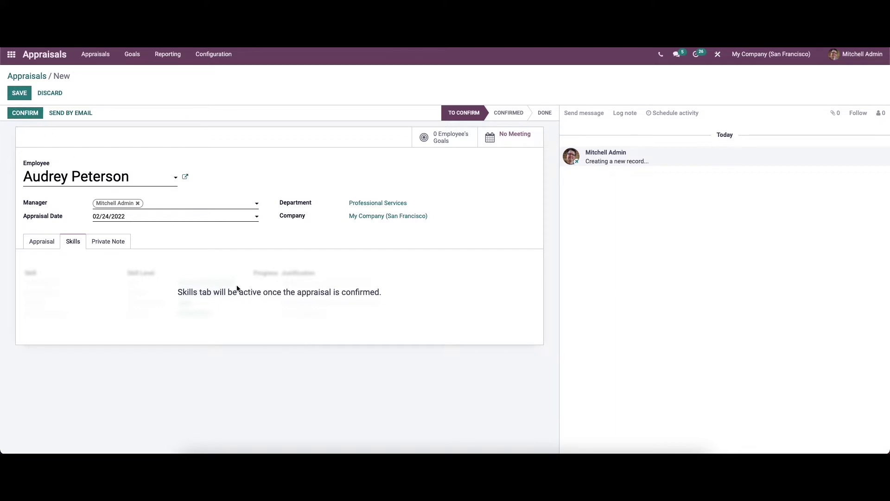
{"action": "left_click", "coordinate": [119, 249]}
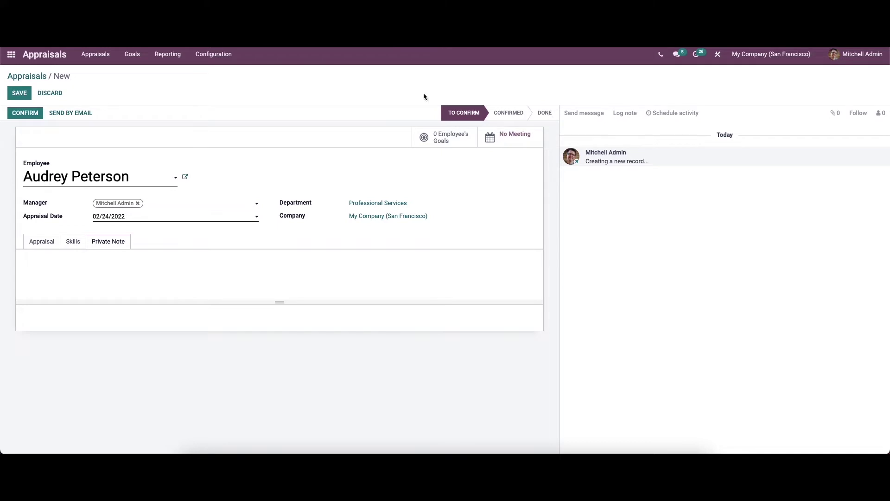
{"action": "left_click", "coordinate": [19, 113]}
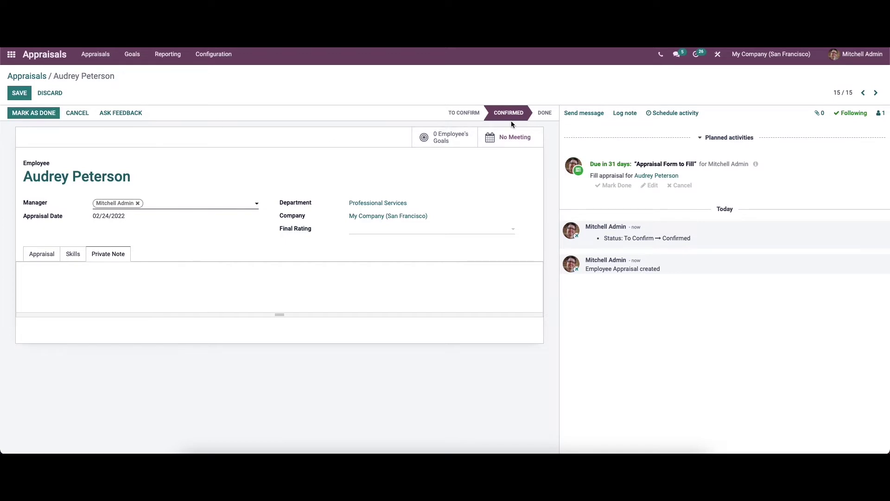
Step: Add an empty skill line under Dev in the appraisal's skills and delete that line
{"action": "left_click", "coordinate": [75, 256]}
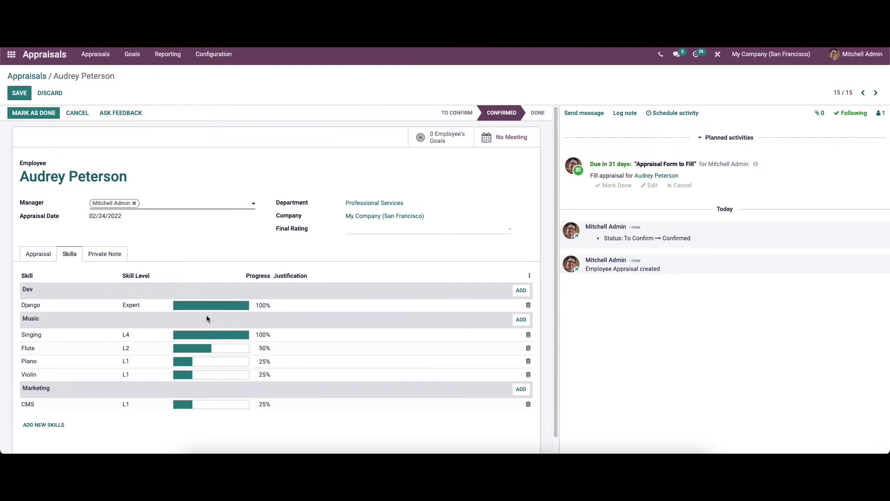
{"action": "left_click", "coordinate": [520, 290]}
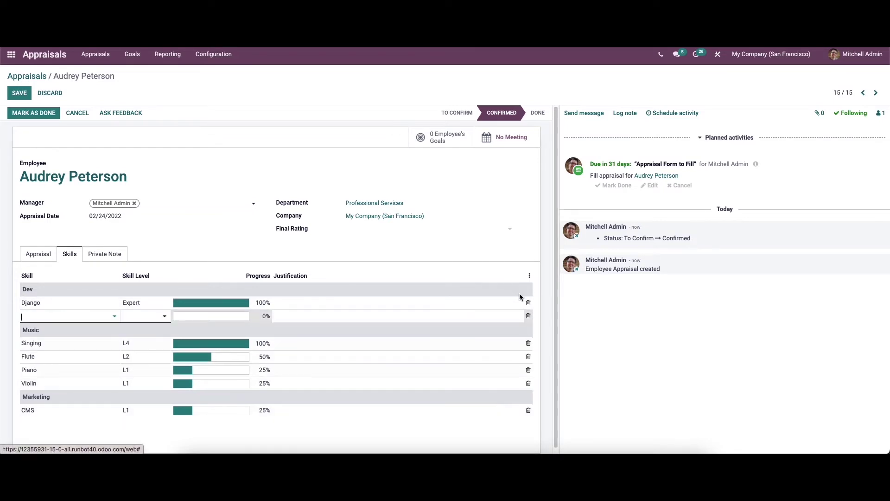
{"action": "left_click", "coordinate": [528, 316]}
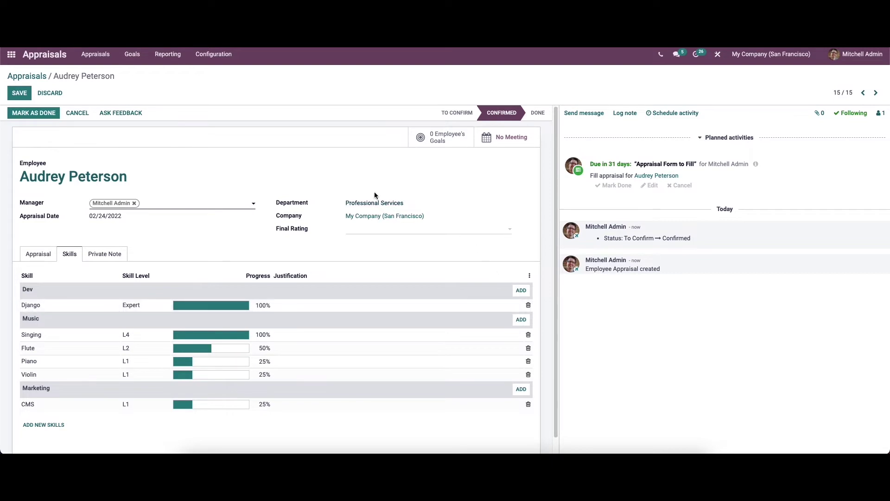
Step: View the employee's goals and the meetings calendar linked to the appraisal, returning to the appraisal after each
{"action": "left_click", "coordinate": [445, 138]}
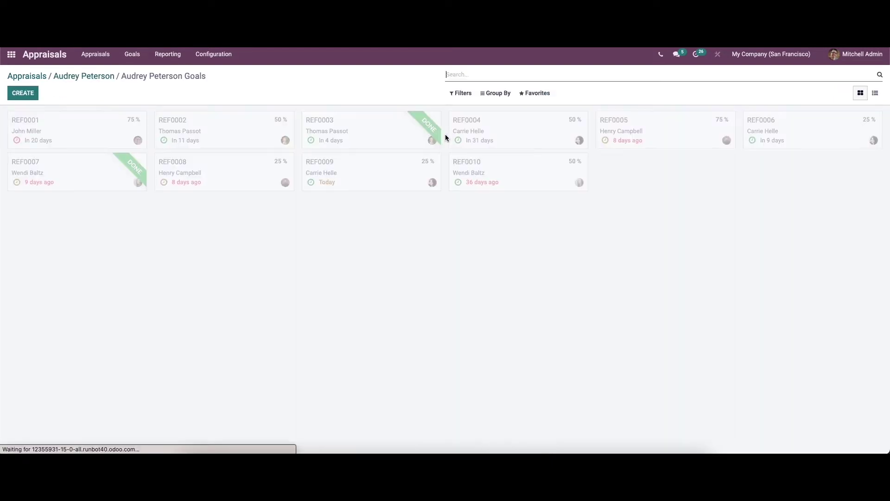
{"action": "left_click", "coordinate": [75, 77]}
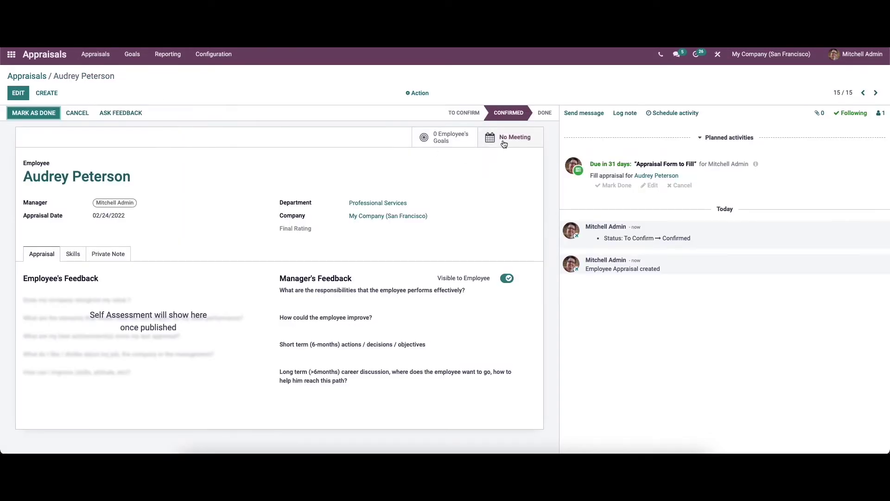
{"action": "left_click", "coordinate": [513, 139]}
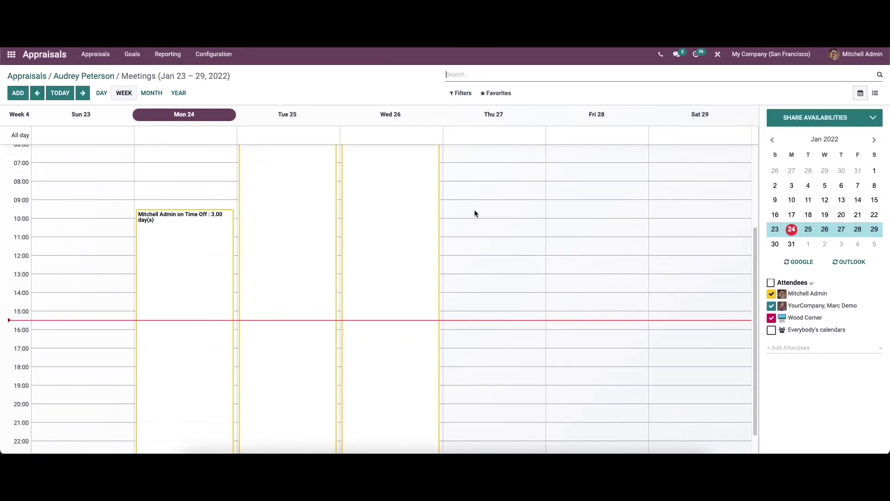
{"action": "left_click", "coordinate": [105, 76]}
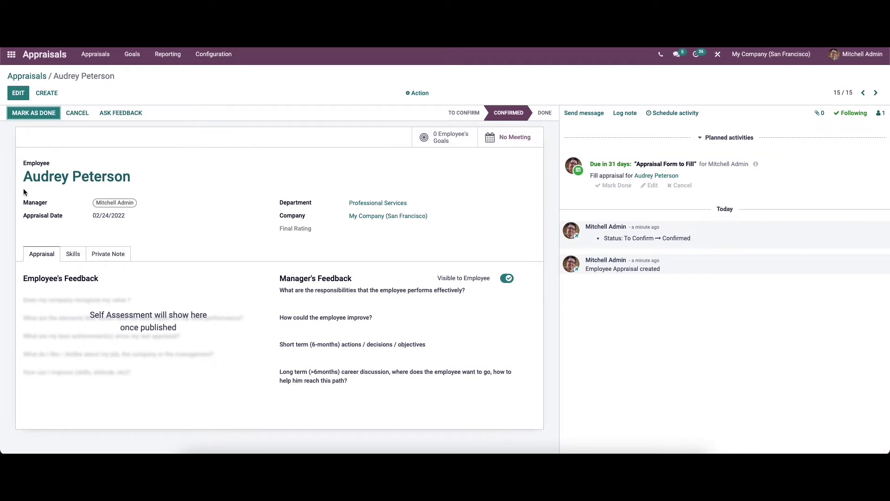
Step: Examine the feedback request form of the appraisal, including its answer deadline, and cancel it without sending
{"action": "left_click", "coordinate": [130, 113]}
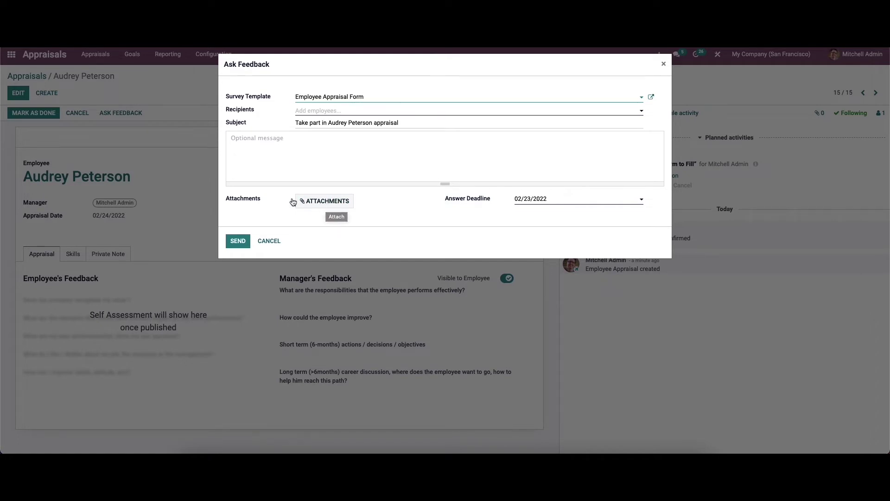
{"action": "left_click", "coordinate": [545, 199]}
{"action": "left_click", "coordinate": [549, 197]}
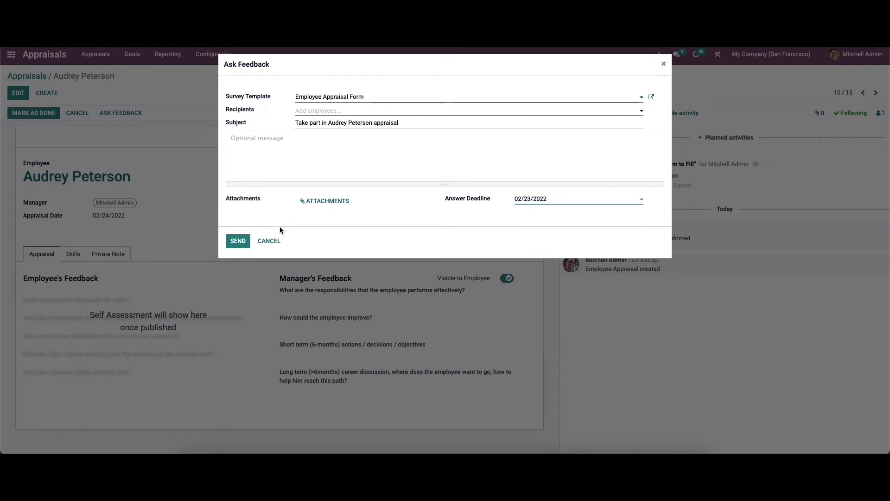
{"action": "left_click", "coordinate": [270, 238]}
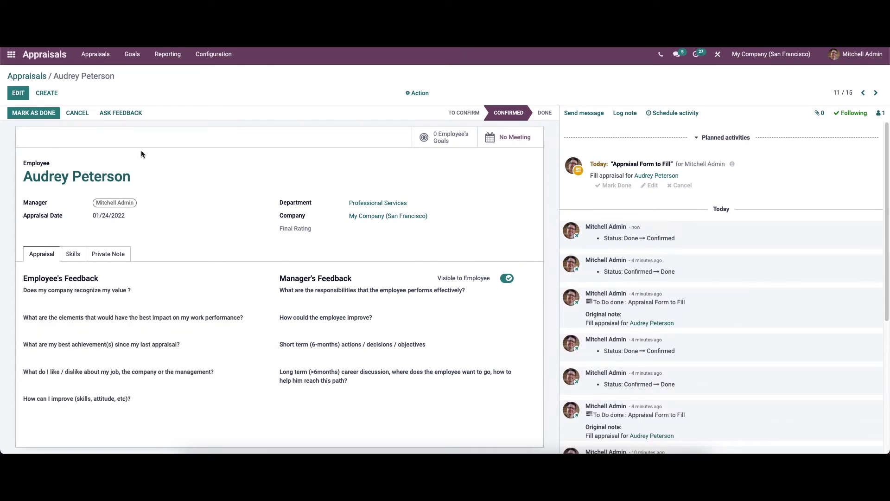
Step: Mark the appraisal dated 01/24/2022 as done, reopen it, mark it as done again and return to the appraisals overview
{"action": "left_click", "coordinate": [31, 114]}
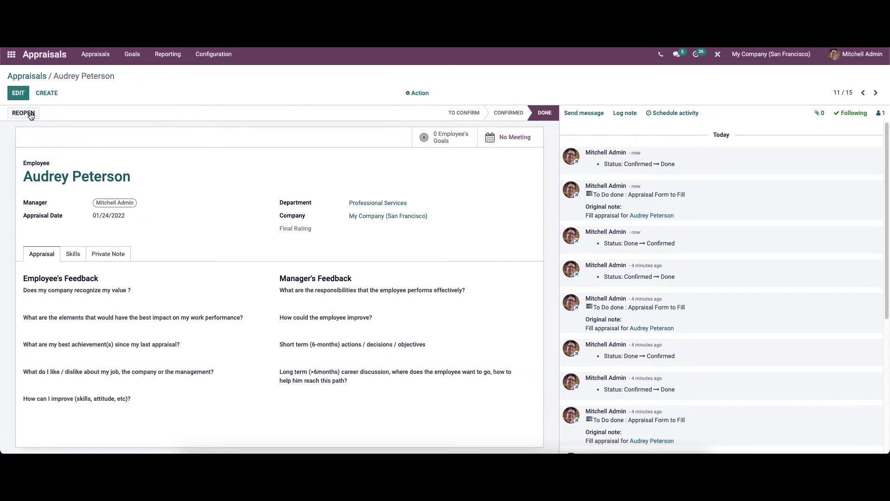
{"action": "left_click", "coordinate": [22, 114]}
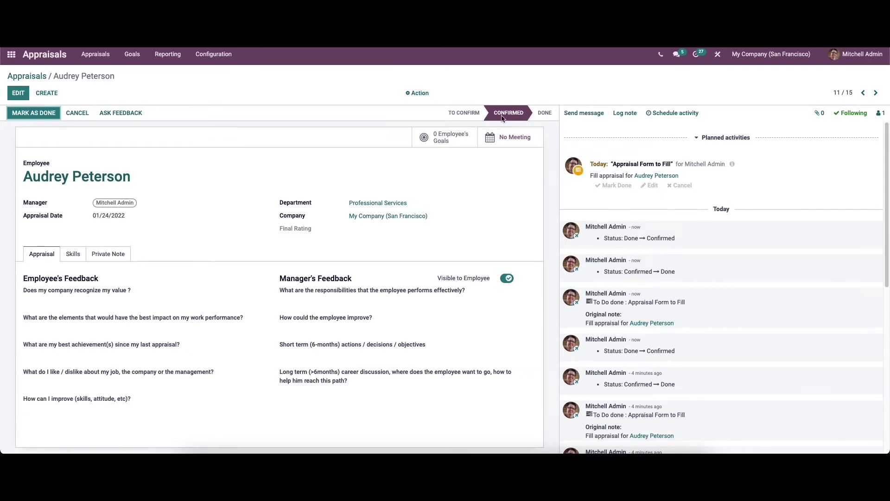
{"action": "left_click", "coordinate": [32, 110]}
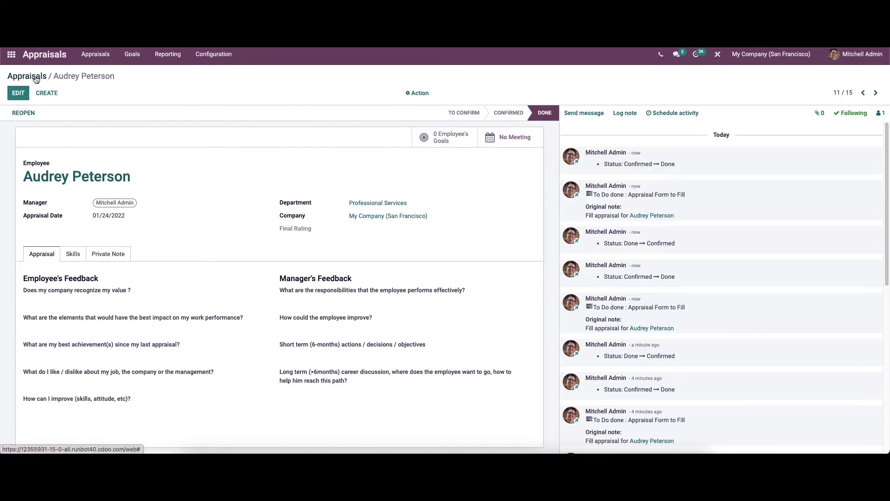
{"action": "left_click", "coordinate": [34, 75]}
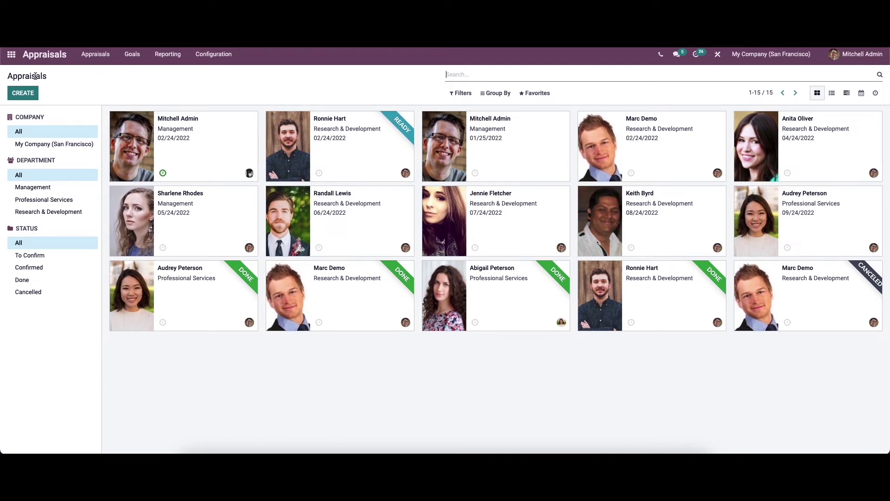
Step: Create a new employee goal titled "Present the project"
{"action": "left_click", "coordinate": [132, 55]}
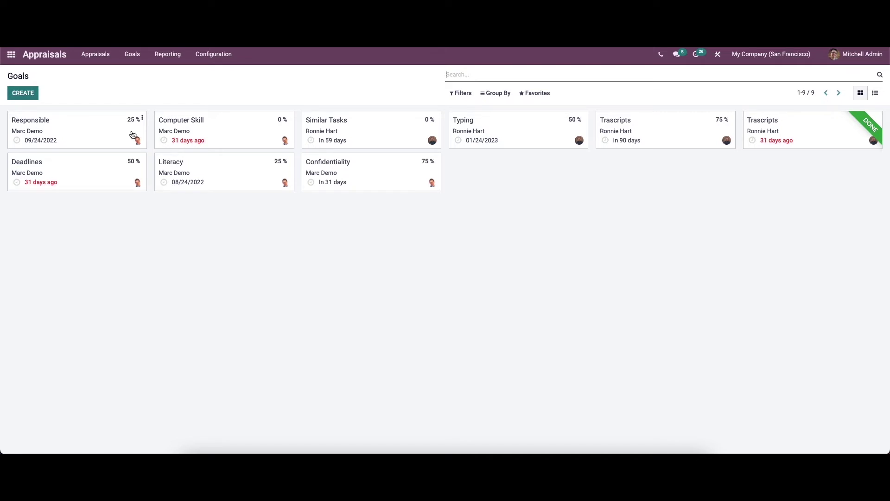
{"action": "left_click", "coordinate": [24, 93]}
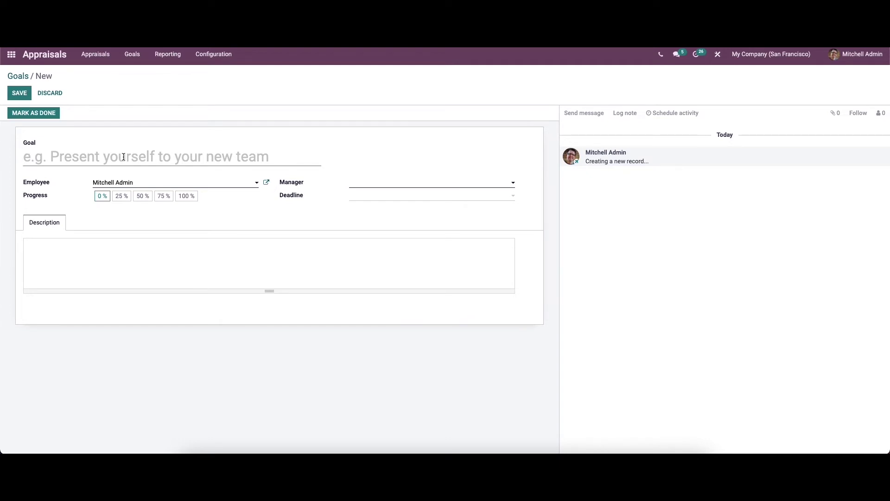
{"action": "type", "text": "Prese"}
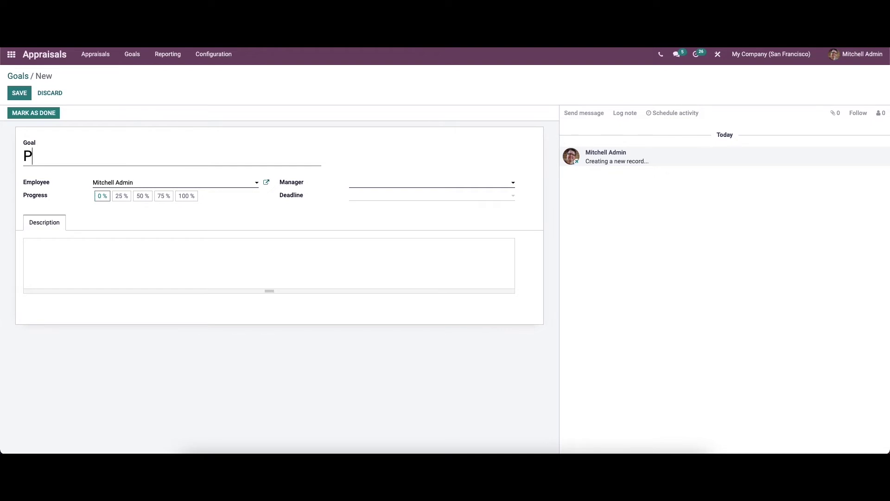
{"action": "type", "text": "nt the pr"}
{"action": "type", "text": "oject"}
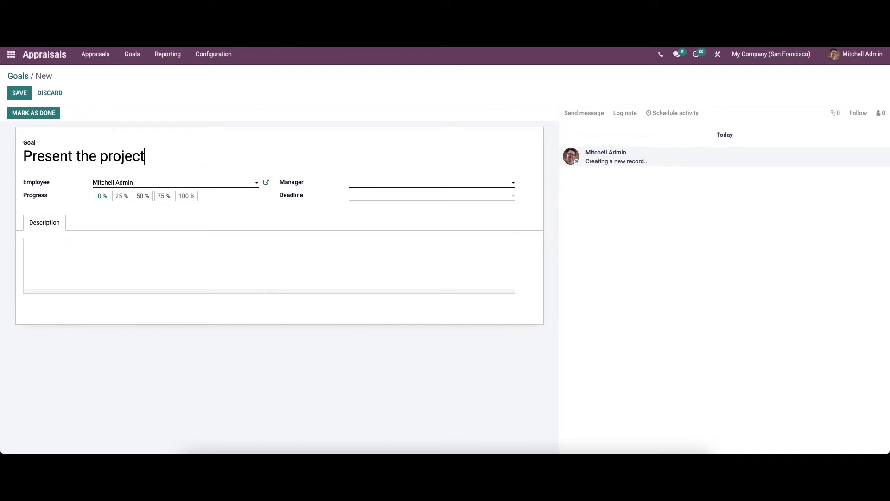
Step: Assign a manager to the goal, leave its deadline empty, set the progress to 25 % and save it, returning to the goals overview
{"action": "left_click", "coordinate": [405, 185]}
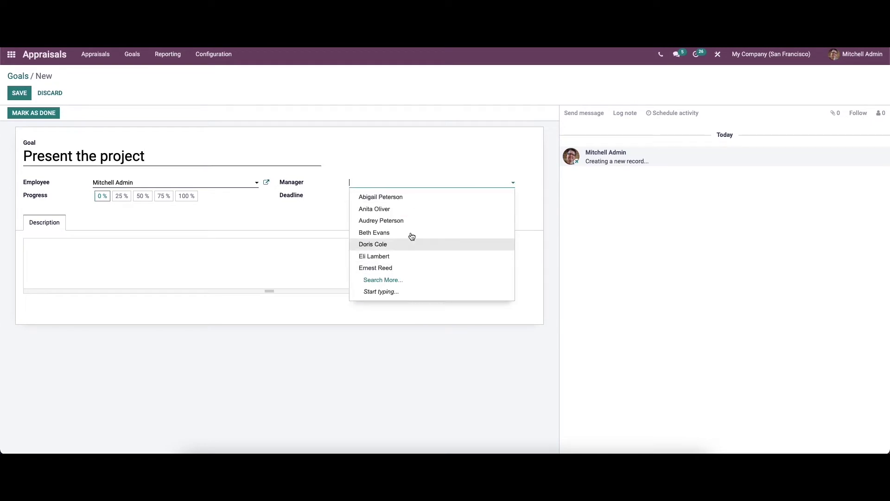
{"action": "left_click", "coordinate": [409, 222]}
{"action": "left_click", "coordinate": [384, 196]}
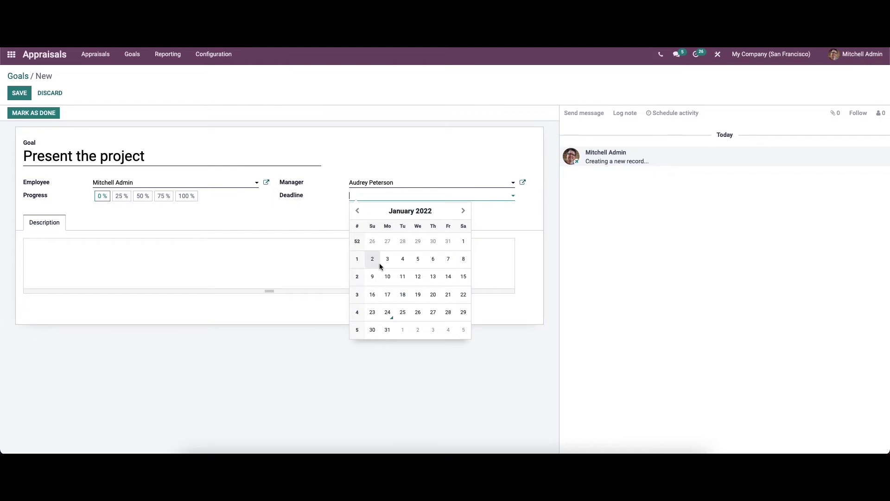
{"action": "left_click", "coordinate": [324, 218]}
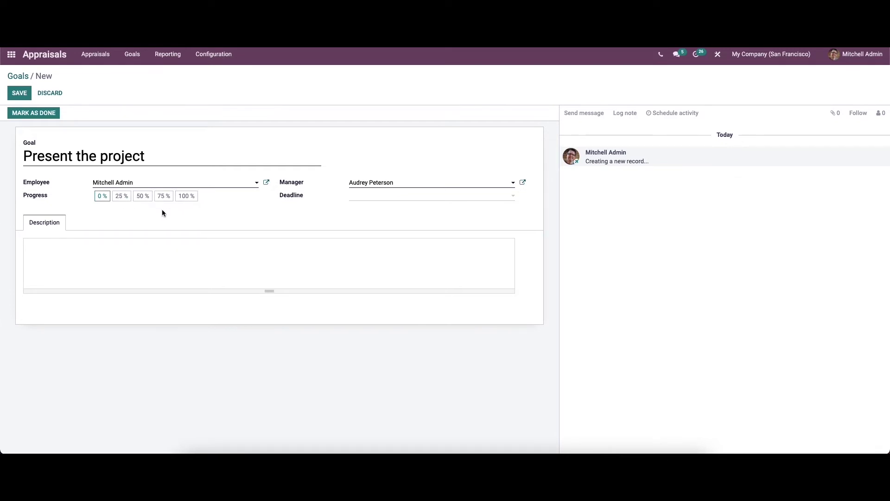
{"action": "left_click", "coordinate": [122, 197]}
{"action": "left_click", "coordinate": [15, 94]}
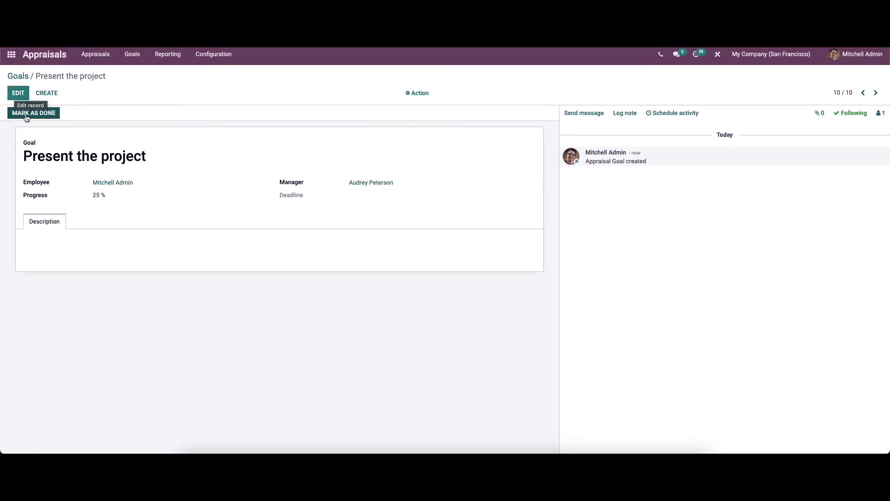
{"action": "left_click", "coordinate": [24, 76]}
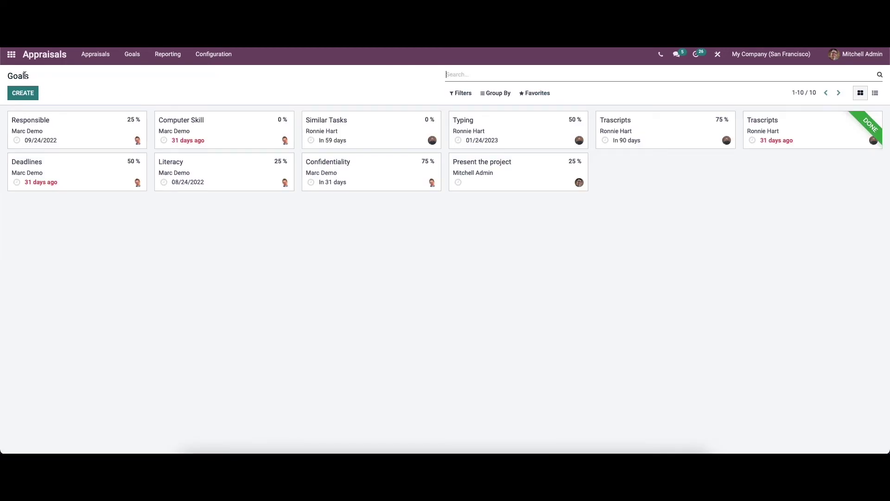
Step: Add an empty rating line to the evaluation scale in the configuration and discard it
{"action": "left_click", "coordinate": [213, 55]}
{"action": "left_click", "coordinate": [218, 88]}
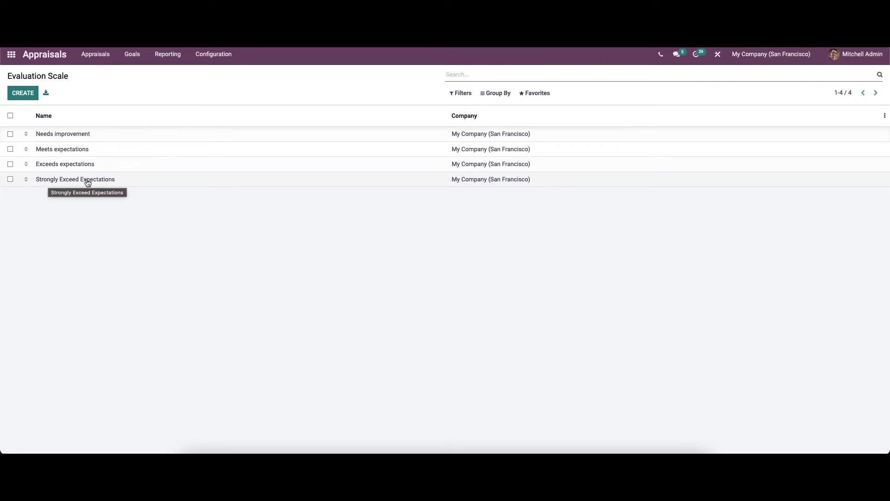
{"action": "left_click", "coordinate": [21, 93]}
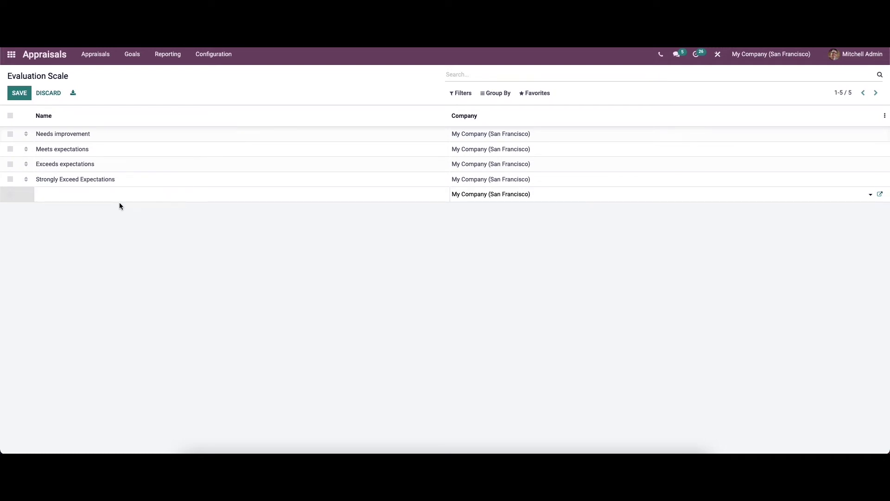
{"action": "left_click", "coordinate": [44, 93]}
Step: Open the Employee Appraisal Form survey from the configuration and examine its sections and questions
{"action": "left_click", "coordinate": [206, 55]}
{"action": "left_click", "coordinate": [217, 97]}
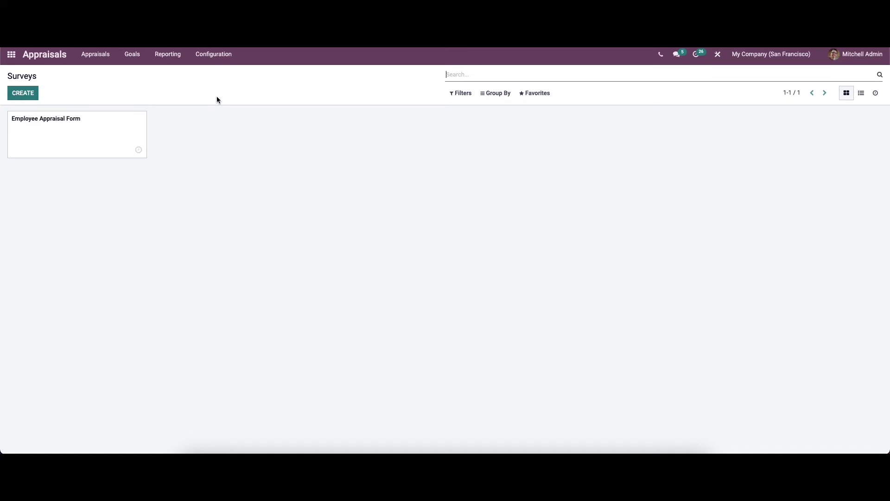
{"action": "left_click", "coordinate": [72, 139]}
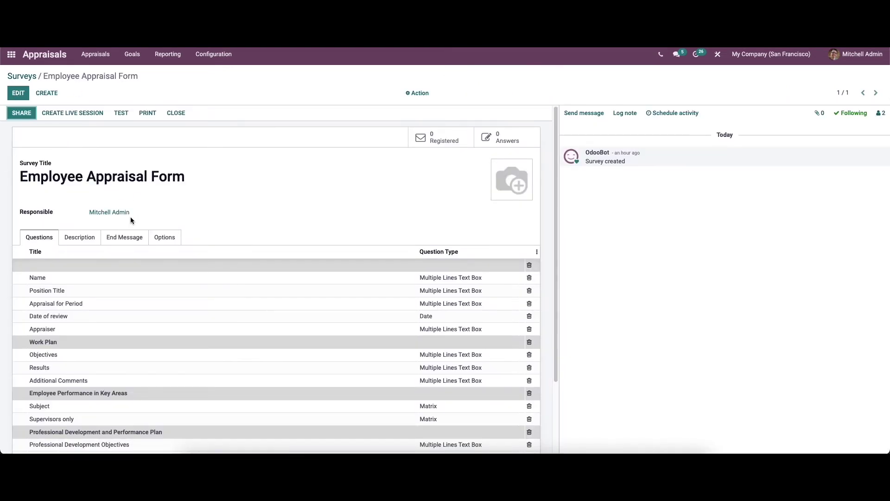
{"action": "scroll", "coordinate": [151, 241], "scroll_direction": "down", "scroll_amount": 1}
{"action": "scroll", "coordinate": [151, 243], "scroll_direction": "up", "scroll_amount": 1}
{"action": "scroll", "coordinate": [151, 241], "scroll_direction": "down", "scroll_amount": 3}
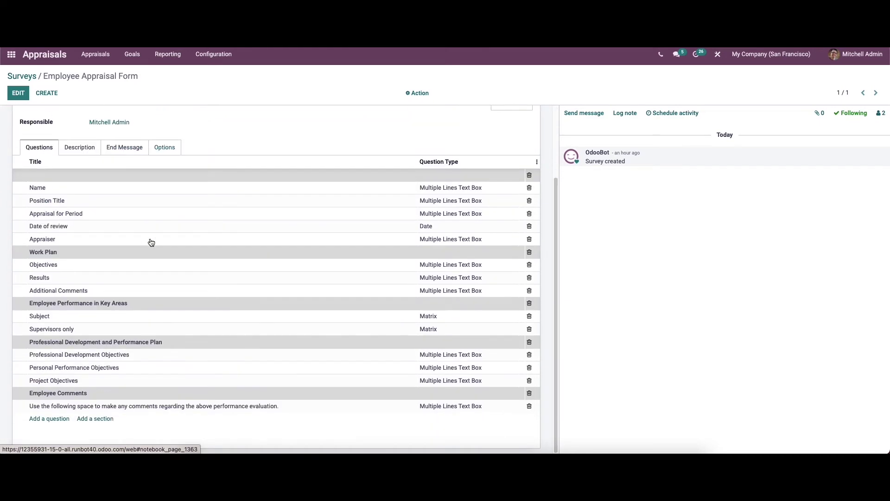
{"action": "scroll", "coordinate": [152, 240], "scroll_direction": "up", "scroll_amount": 3}
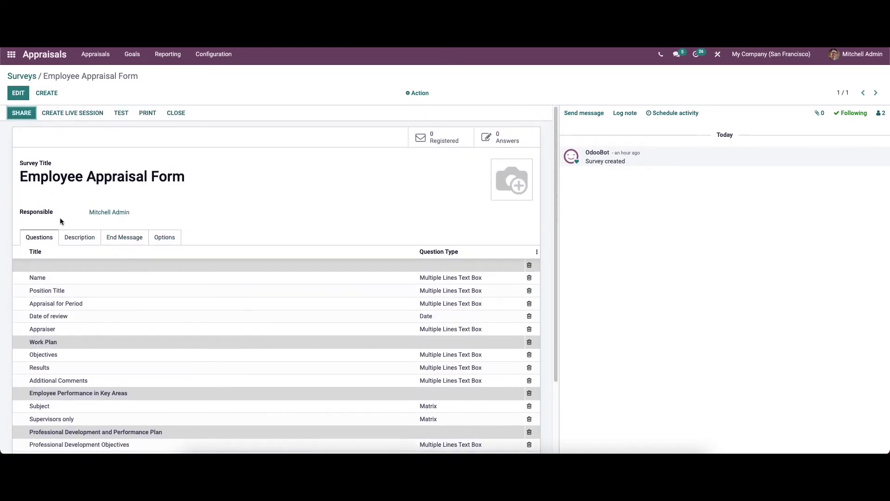
Step: Start a new question in the Employee Appraisal Form survey and preview every question type, ending on Multiple Lines Text Box
{"action": "left_click", "coordinate": [19, 93]}
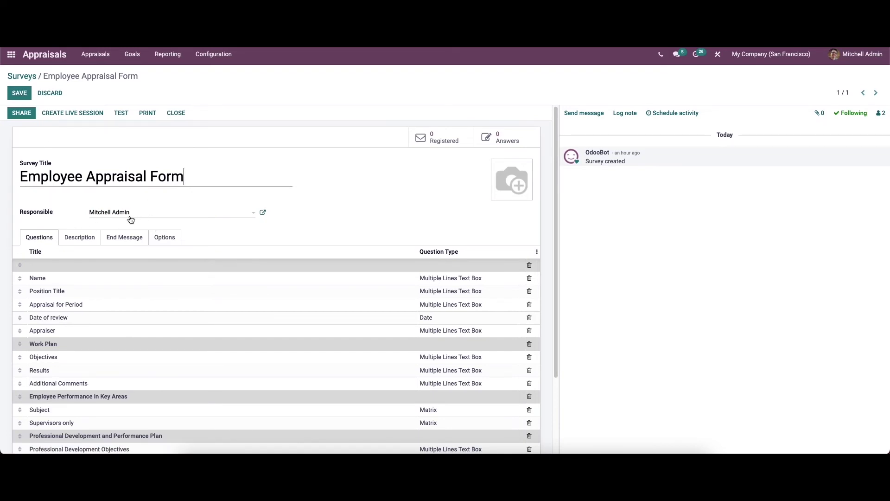
{"action": "scroll", "coordinate": [139, 222], "scroll_direction": "down", "scroll_amount": 2}
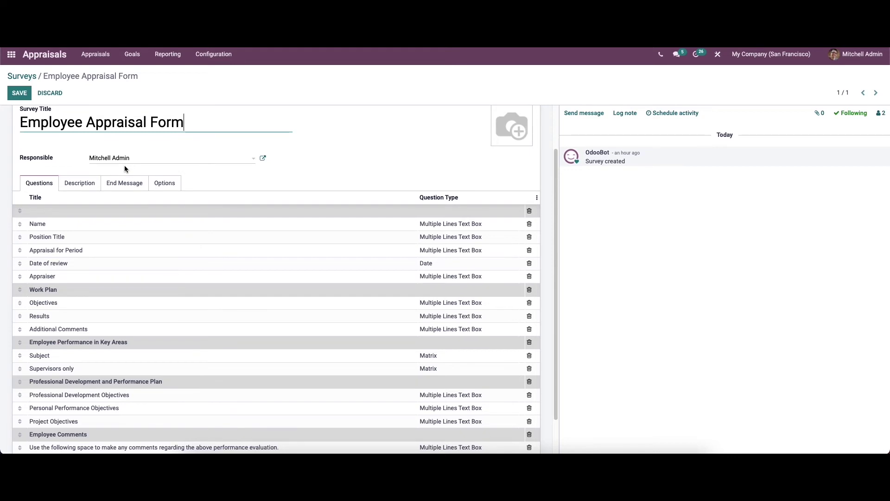
{"action": "scroll", "coordinate": [124, 169], "scroll_direction": "down", "scroll_amount": 1}
{"action": "scroll", "coordinate": [125, 170], "scroll_direction": "down", "scroll_amount": 1}
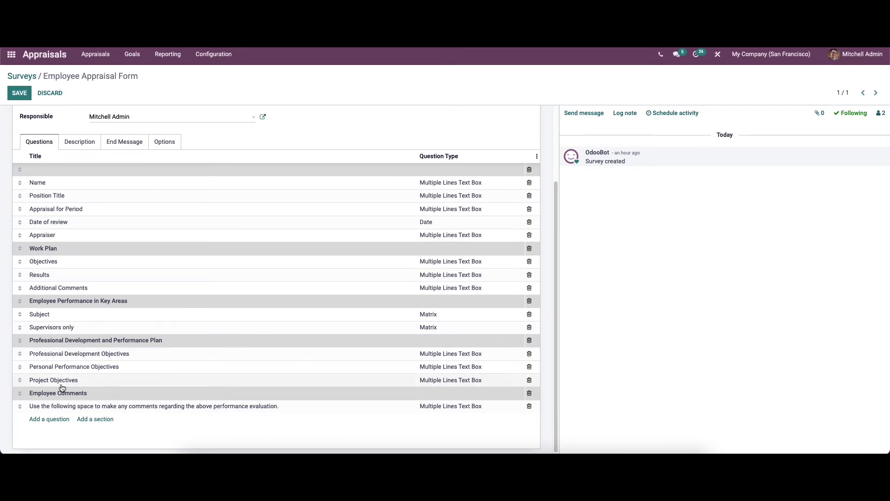
{"action": "left_click", "coordinate": [50, 419]}
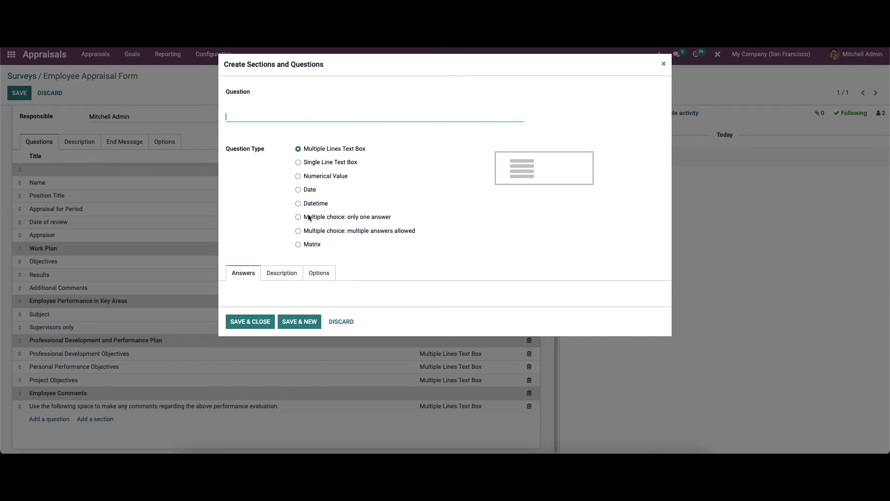
{"action": "left_click", "coordinate": [298, 162]}
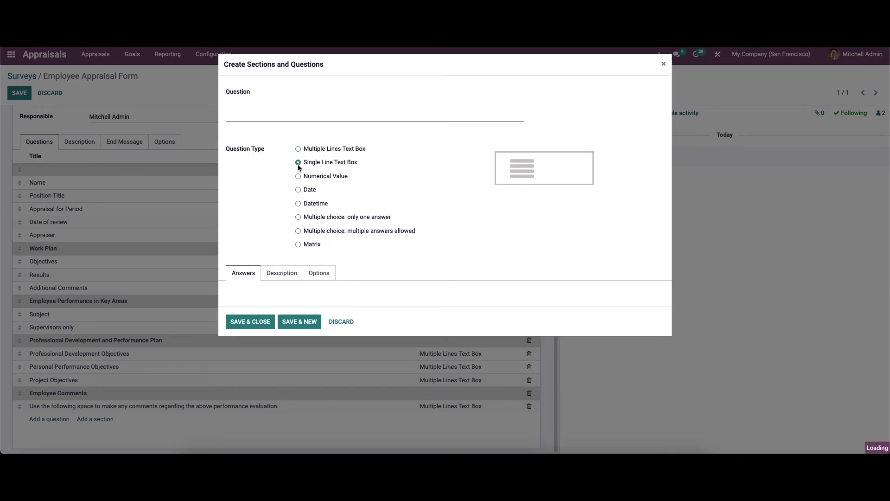
{"action": "left_click", "coordinate": [298, 176]}
{"action": "left_click", "coordinate": [298, 190]}
{"action": "left_click", "coordinate": [298, 204]}
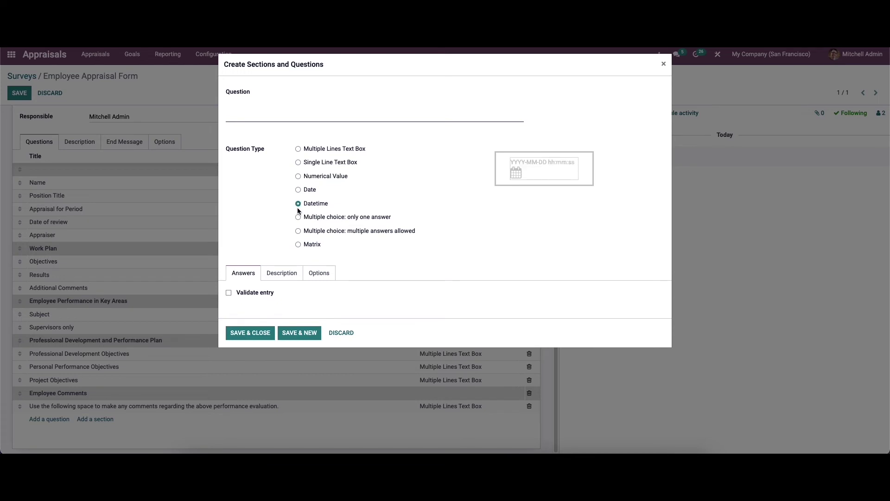
{"action": "left_click", "coordinate": [298, 217]}
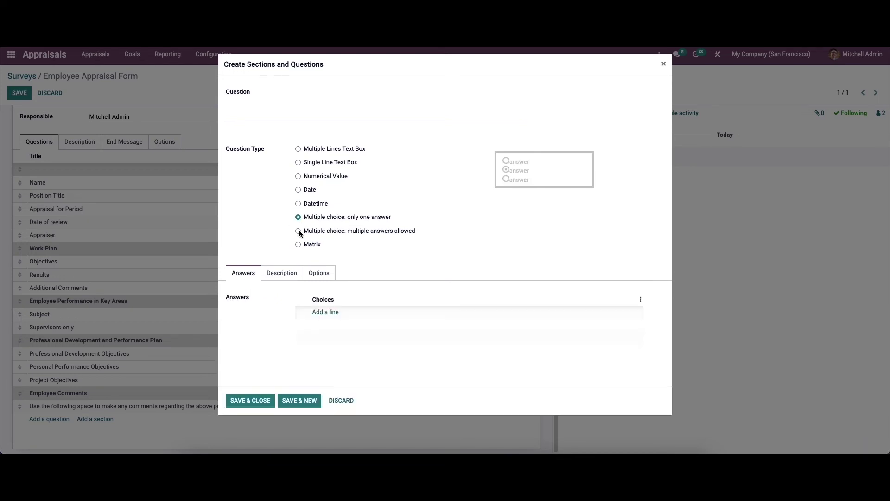
{"action": "left_click", "coordinate": [298, 231]}
{"action": "left_click", "coordinate": [298, 245]}
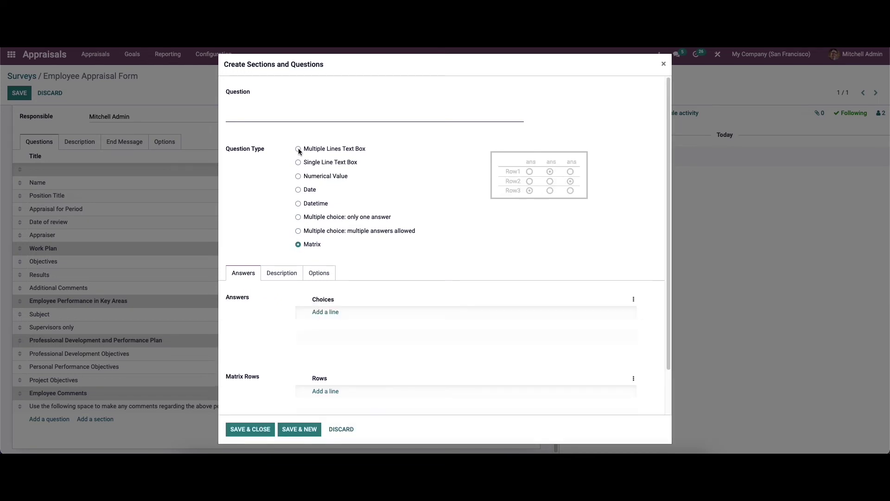
{"action": "left_click", "coordinate": [298, 149]}
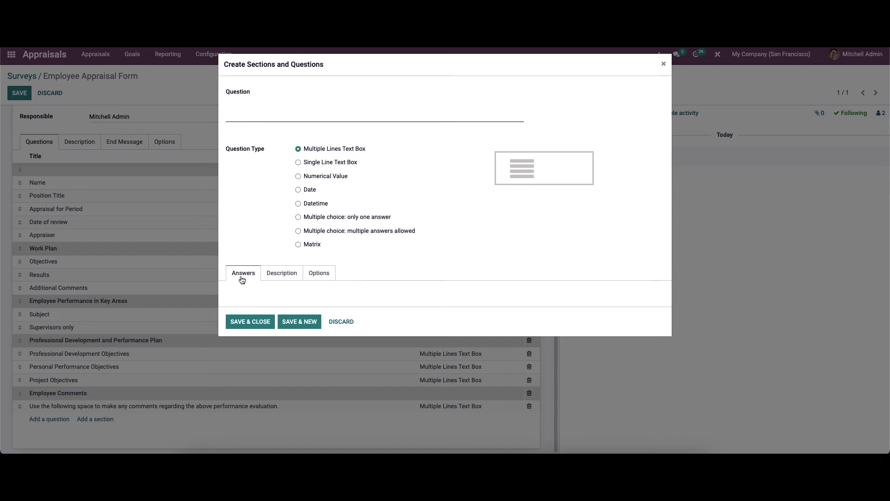
Step: Check the Description and Options settings of the new question and discard it
{"action": "left_click", "coordinate": [285, 274]}
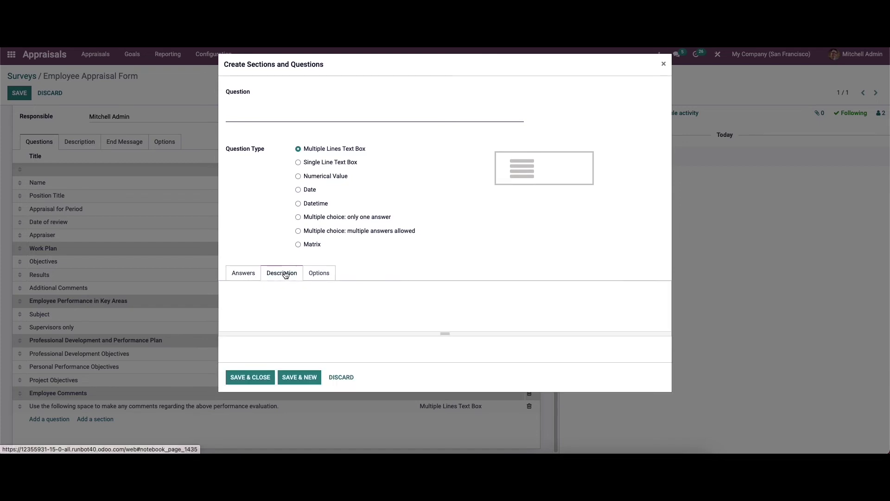
{"action": "left_click", "coordinate": [327, 278]}
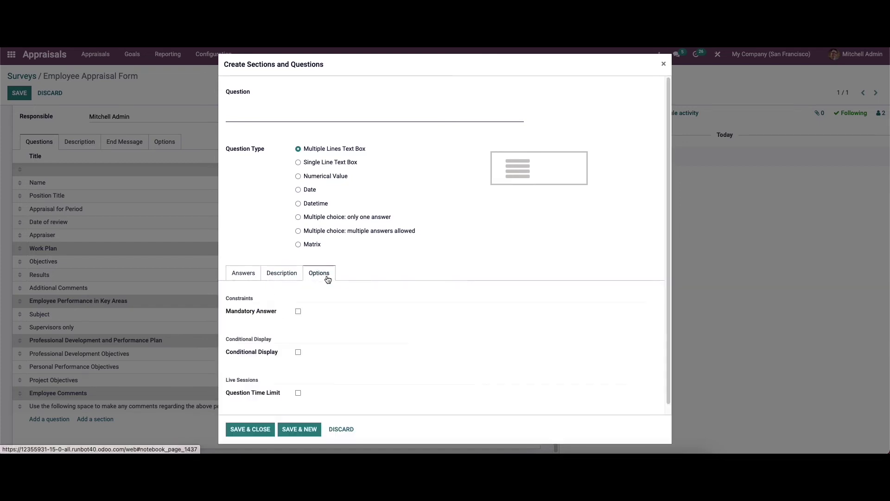
{"action": "left_click", "coordinate": [339, 429]}
Step: View the description text of the Employee Appraisal Form survey
{"action": "left_click", "coordinate": [79, 146]}
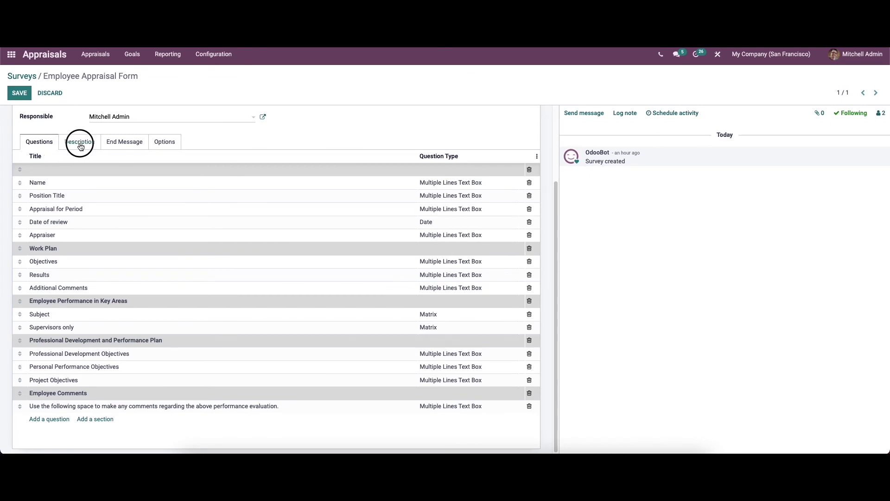
{"action": "left_click", "coordinate": [80, 145]}
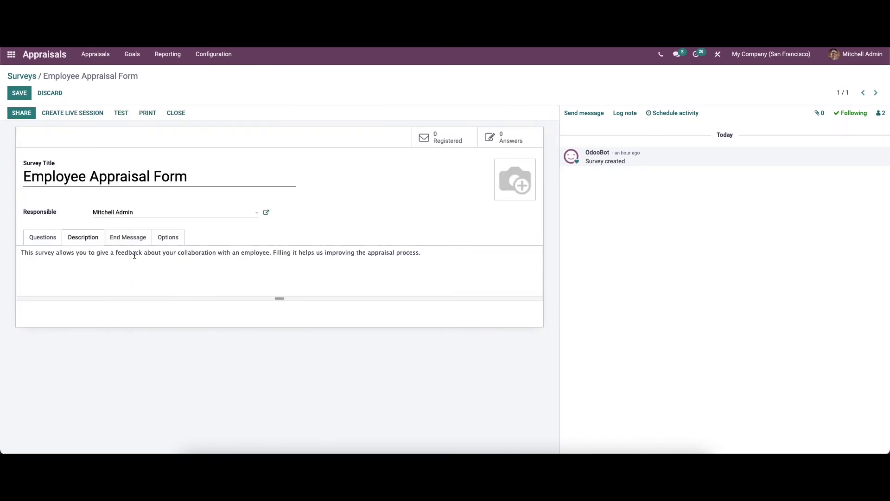
Step: Check the End Message and Options of the Employee Appraisal Form survey, including the Access Mode choices, and save the survey
{"action": "mouse_move", "coordinate": [102, 258]}
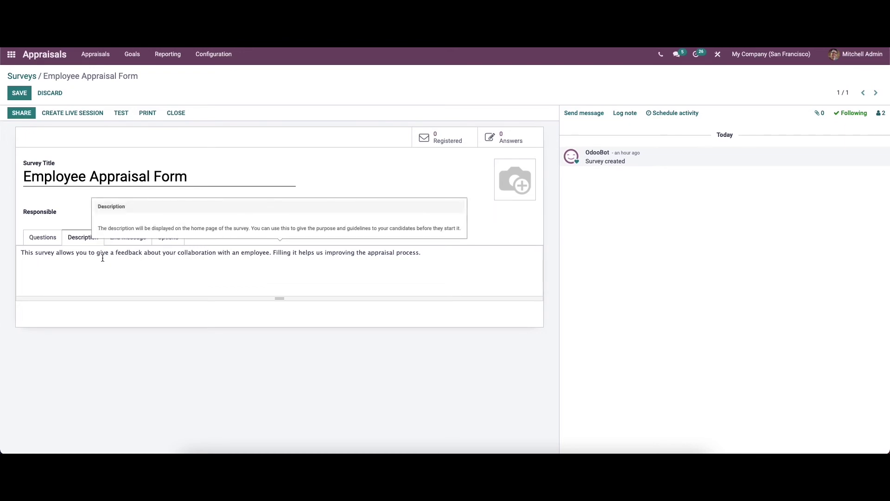
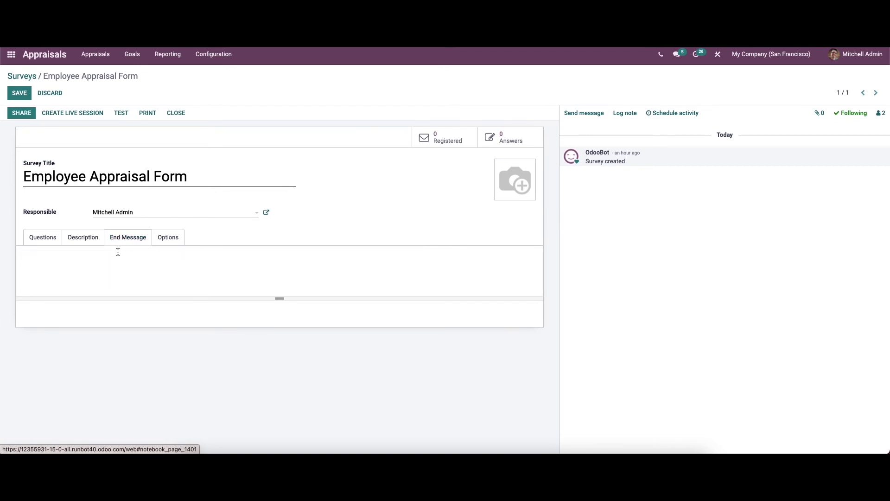
{"action": "mouse_move", "coordinate": [118, 252]}
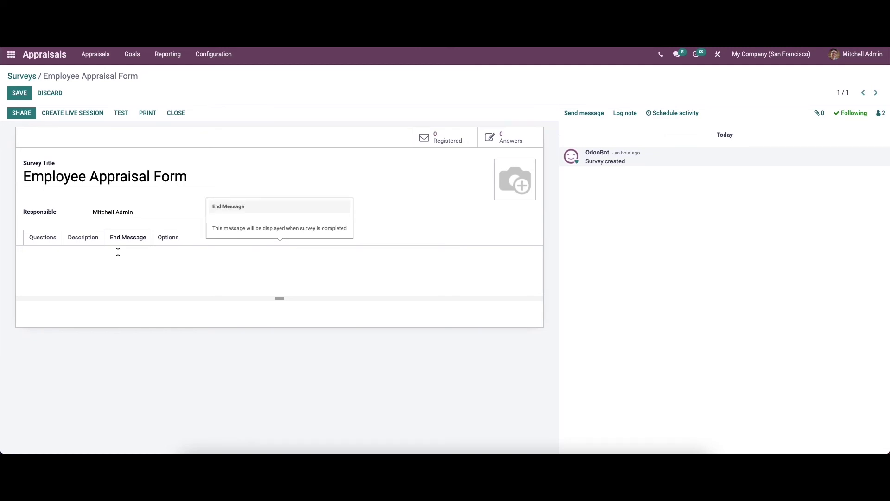
{"action": "left_click", "coordinate": [175, 245]}
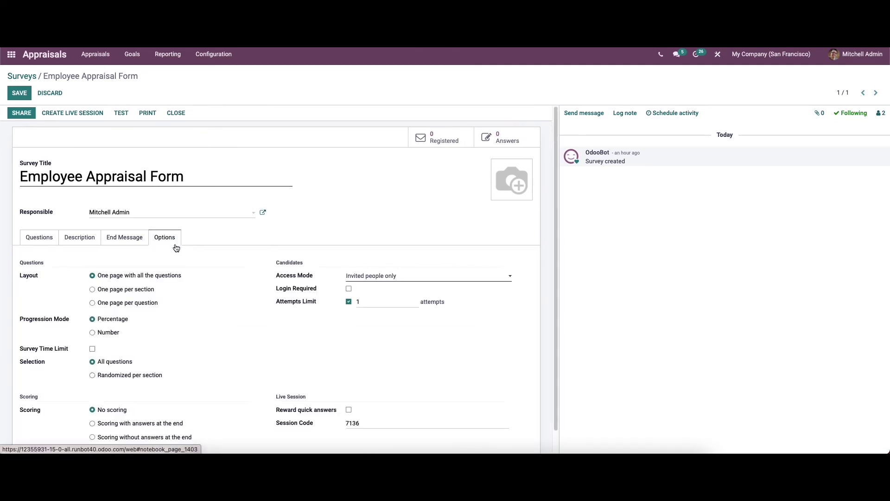
{"action": "scroll", "coordinate": [123, 325], "scroll_direction": "down", "scroll_amount": 1}
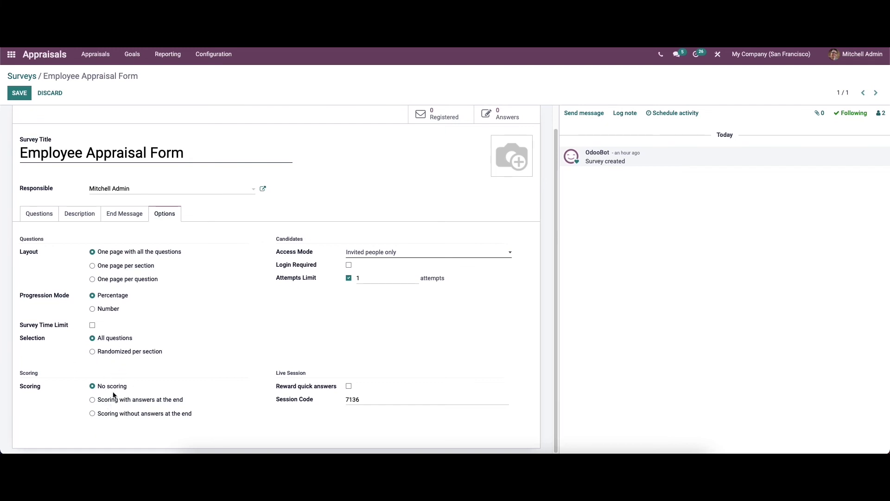
{"action": "left_click", "coordinate": [402, 254]}
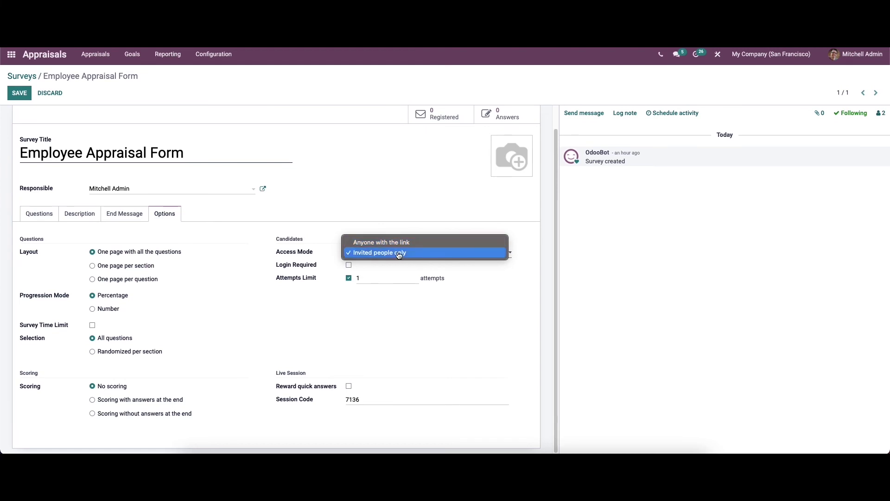
{"action": "left_click", "coordinate": [324, 235]}
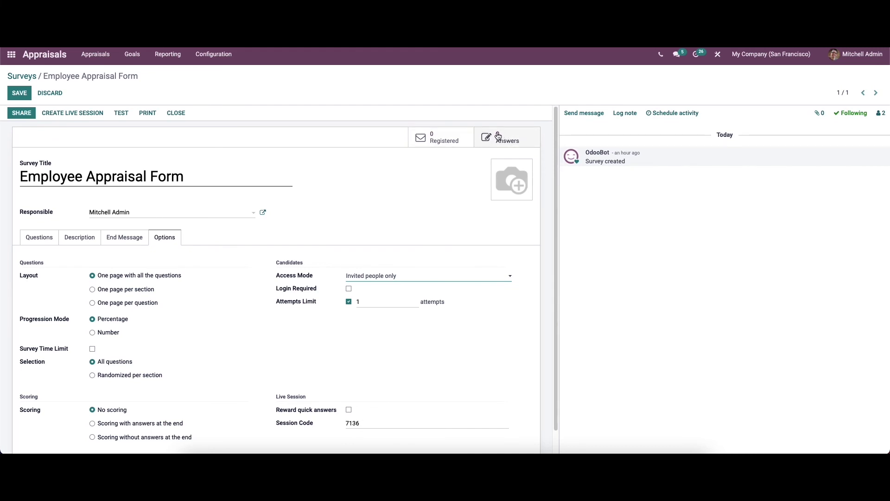
{"action": "left_click", "coordinate": [17, 95]}
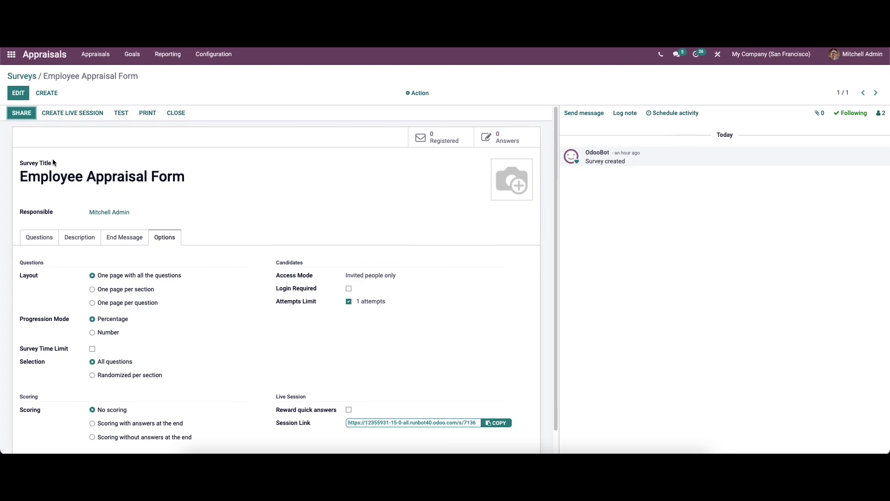
Step: Open a blank new survey form from the Surveys list and discard it
{"action": "left_click", "coordinate": [21, 75]}
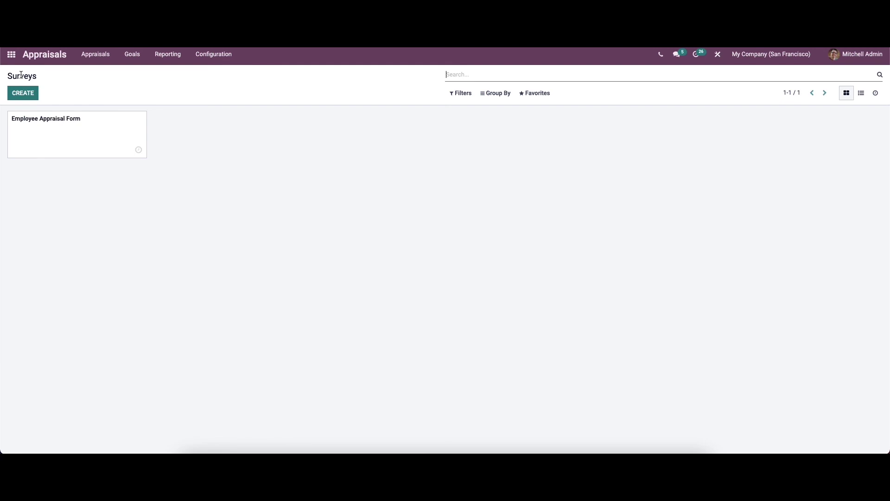
{"action": "left_click", "coordinate": [21, 93]}
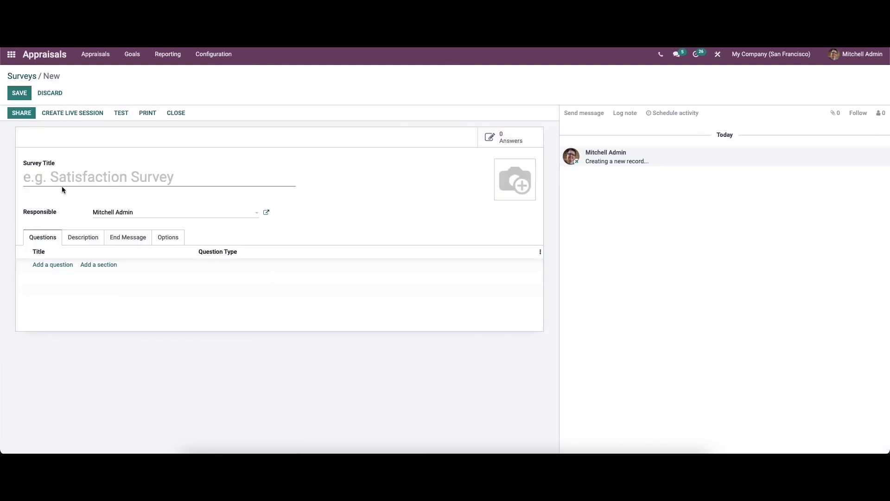
{"action": "left_click", "coordinate": [49, 92]}
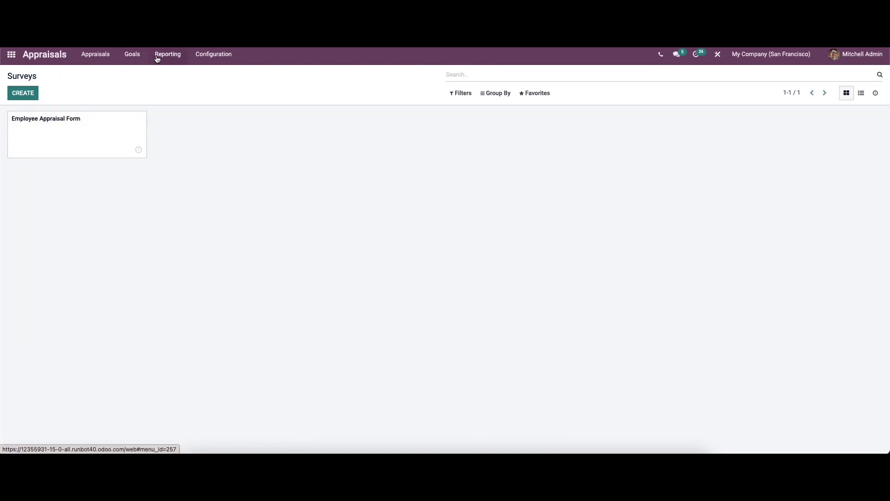
Step: Open the Appraisal Analysis report and look through its Calendar and Pivot views, ending on the Gantt view
{"action": "left_click", "coordinate": [162, 60]}
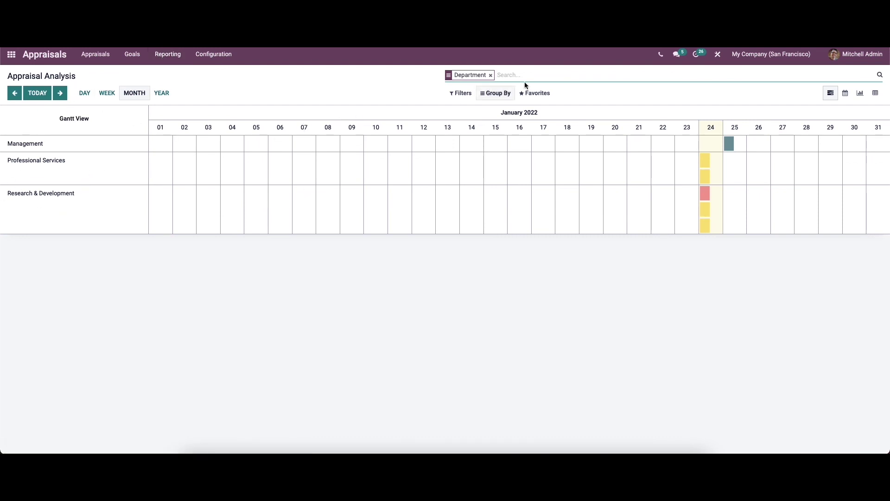
{"action": "left_click", "coordinate": [843, 94]}
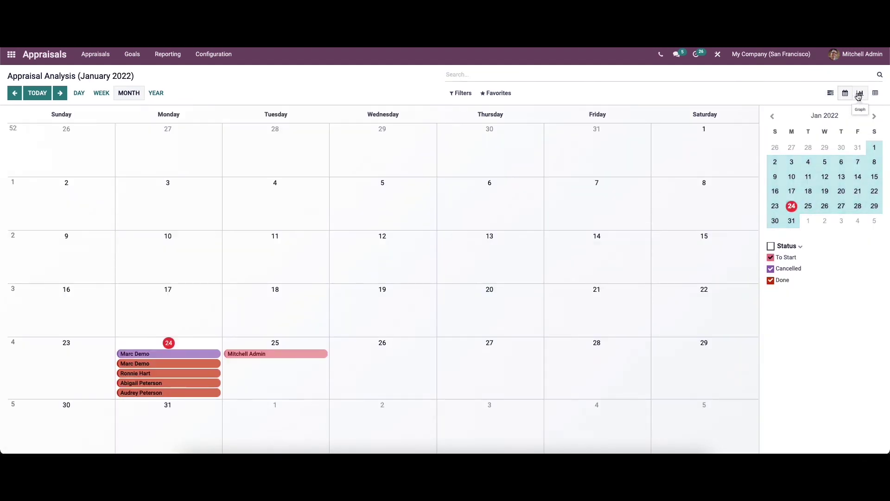
{"action": "left_click", "coordinate": [876, 93]}
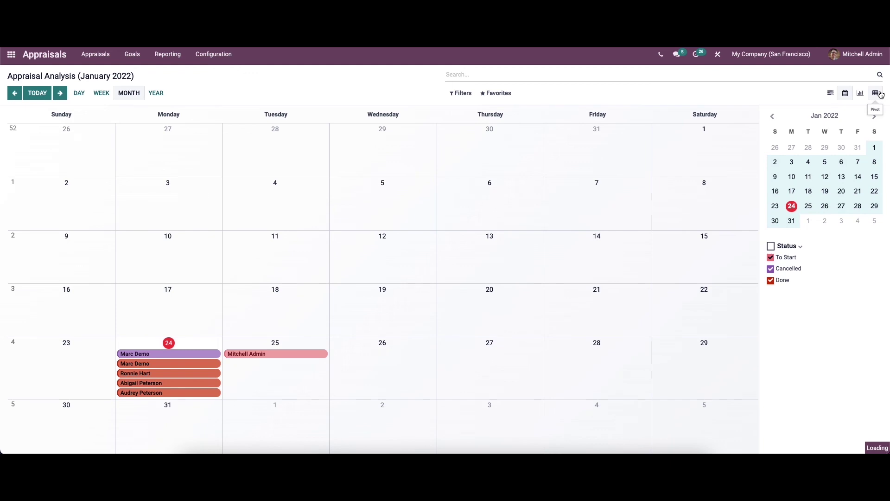
{"action": "left_click", "coordinate": [830, 93]}
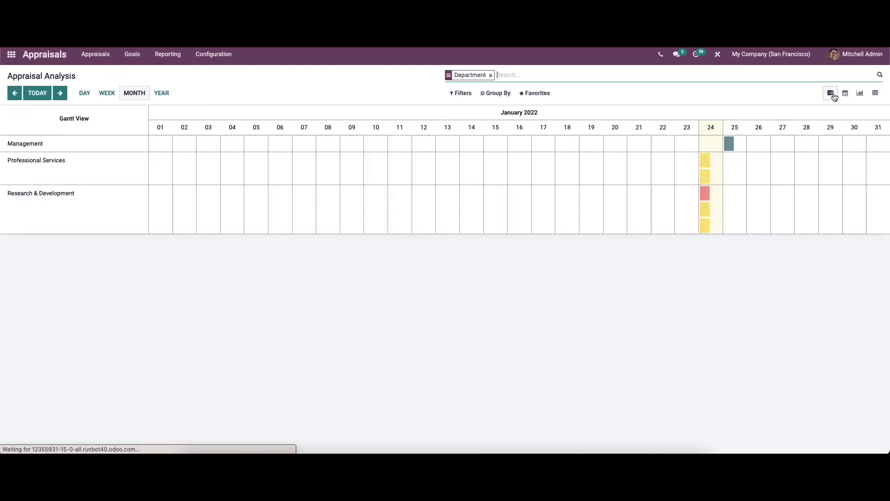
Step: Look through the filter, grouping and favorites options available for the Appraisal Analysis report
{"action": "left_click", "coordinate": [462, 93]}
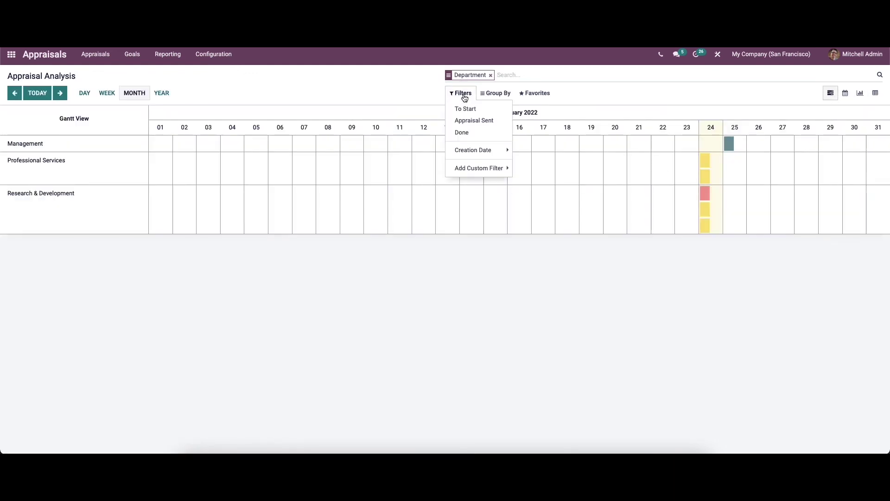
{"action": "left_click", "coordinate": [490, 93]}
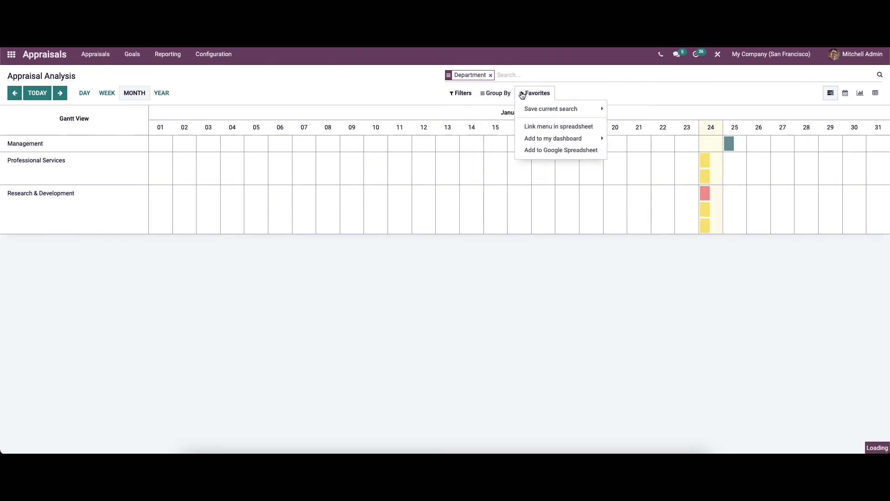
{"action": "left_click", "coordinate": [195, 93]}
Step: View the Appraisal Analysis Gantt chart by day, week, month and year, ending on month, and check December 2021 before returning to January 2022
{"action": "left_click", "coordinate": [85, 92]}
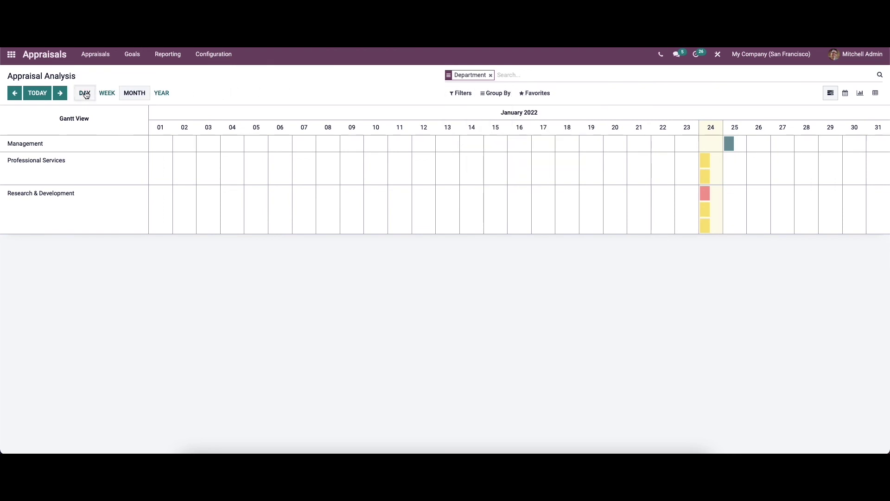
{"action": "left_click", "coordinate": [102, 93]}
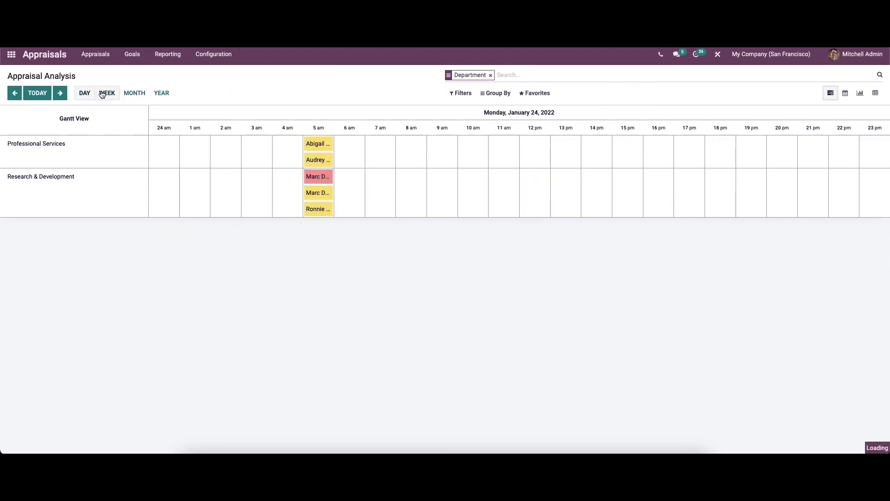
{"action": "left_click", "coordinate": [134, 93]}
{"action": "left_click", "coordinate": [160, 93]}
{"action": "left_click", "coordinate": [139, 93]}
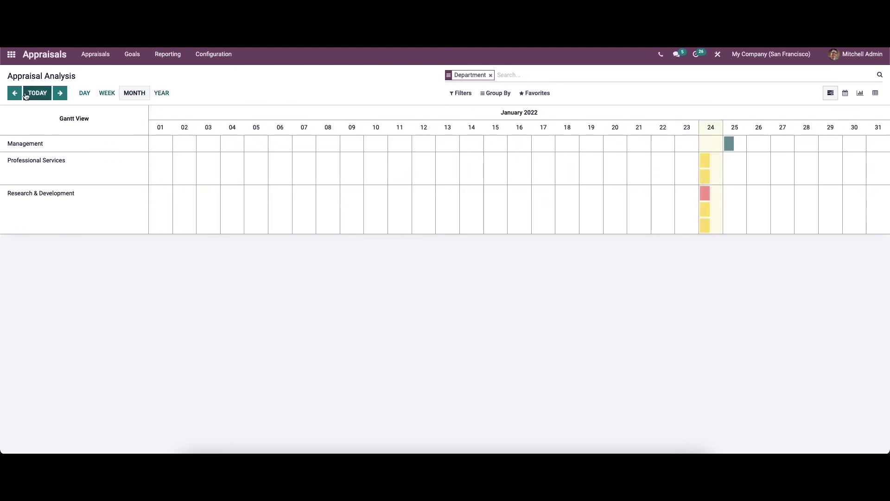
{"action": "left_click", "coordinate": [16, 94]}
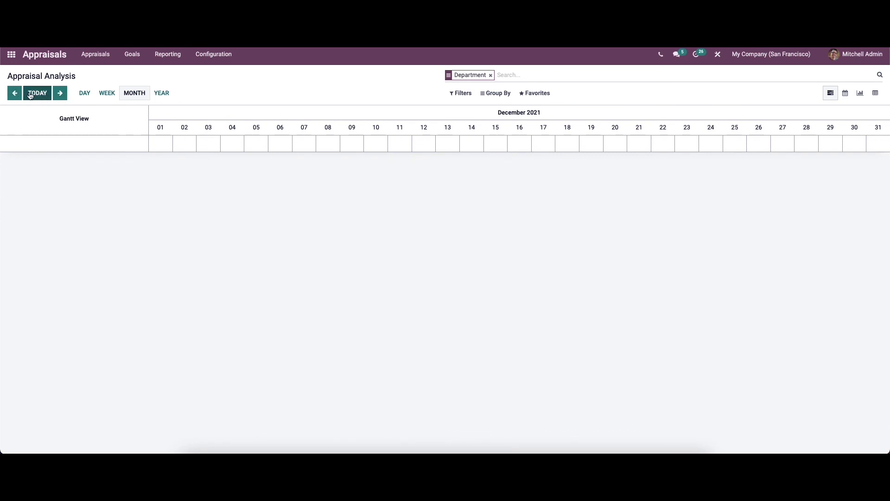
{"action": "left_click", "coordinate": [65, 94]}
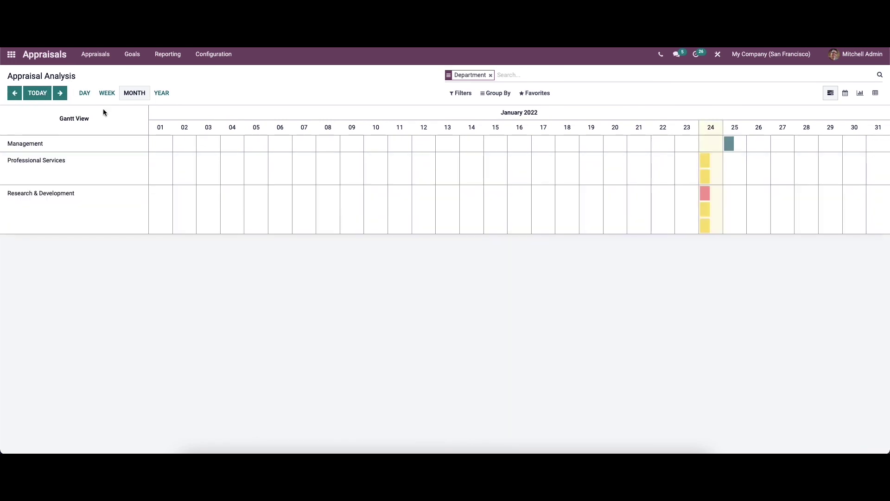